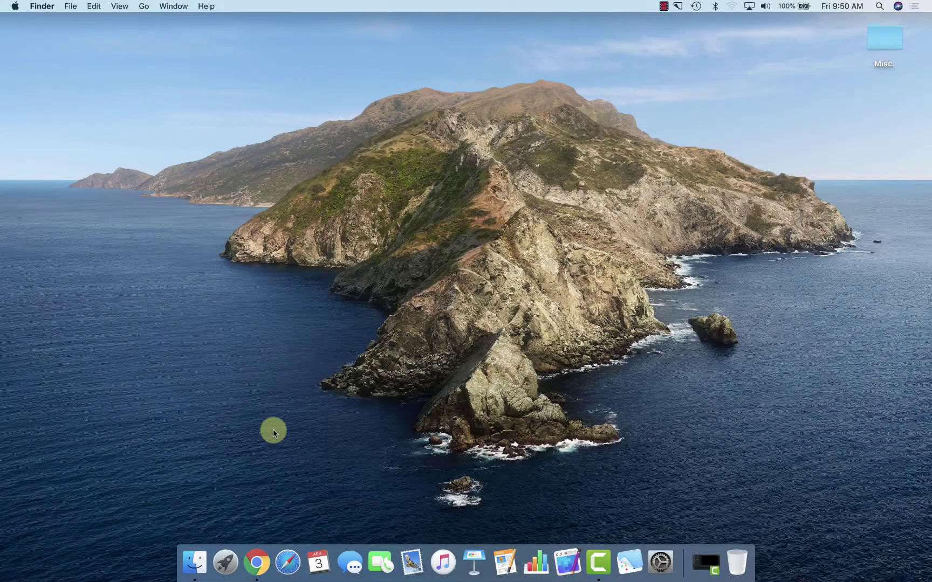
# - Search Google for 'Flip Grid' in Chrome and open Flipgrid's educator sign-up page
pyautogui.click(260, 567)
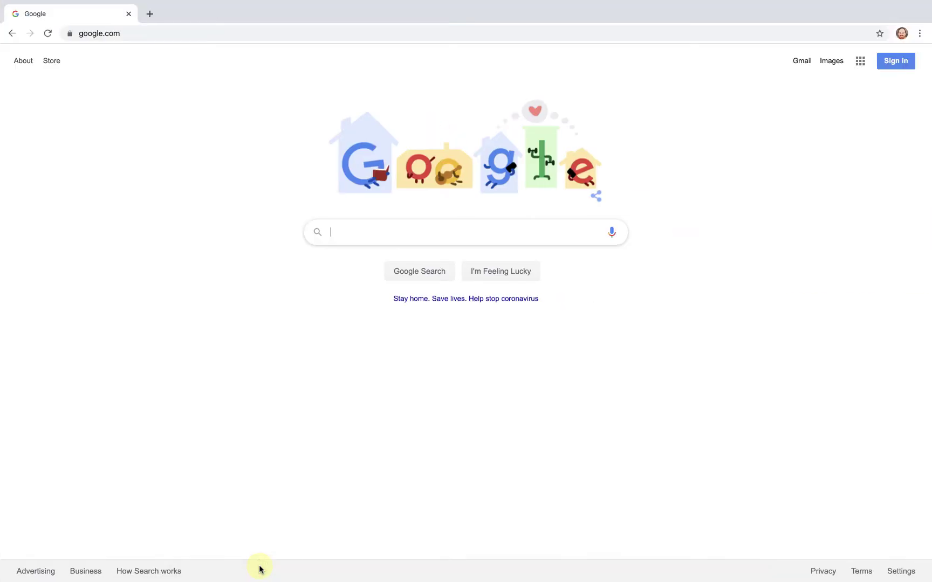
pyautogui.write('Flip Grid')
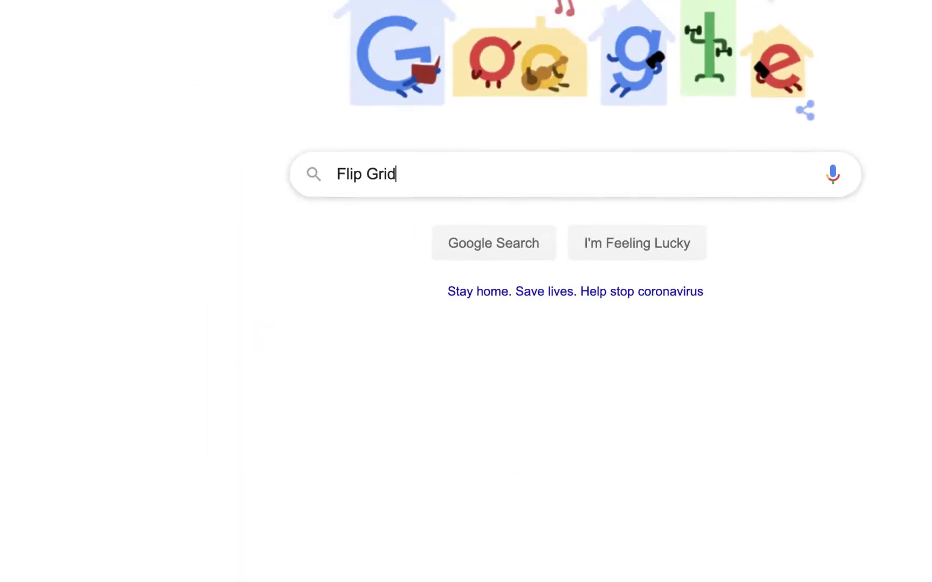
pyautogui.press('Return')
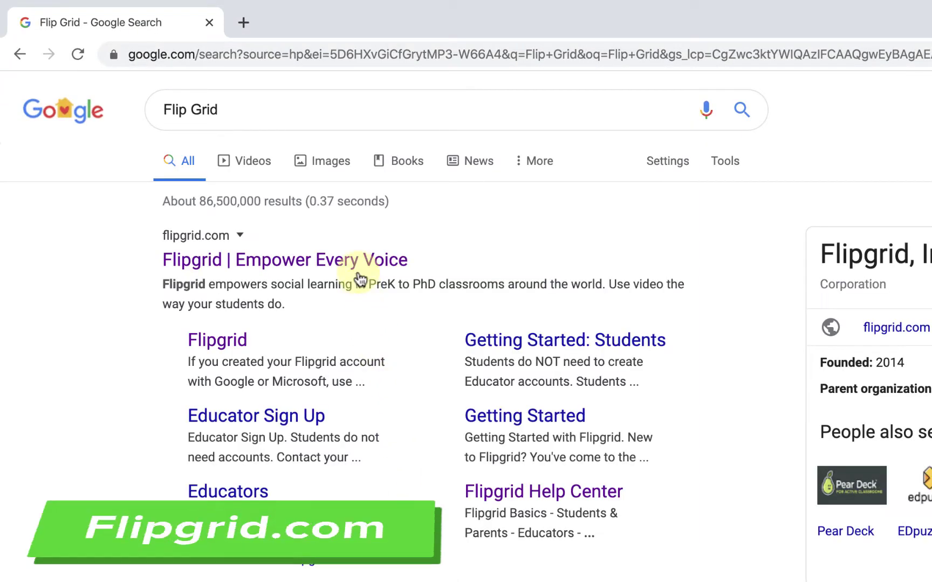
pyautogui.click(358, 257)
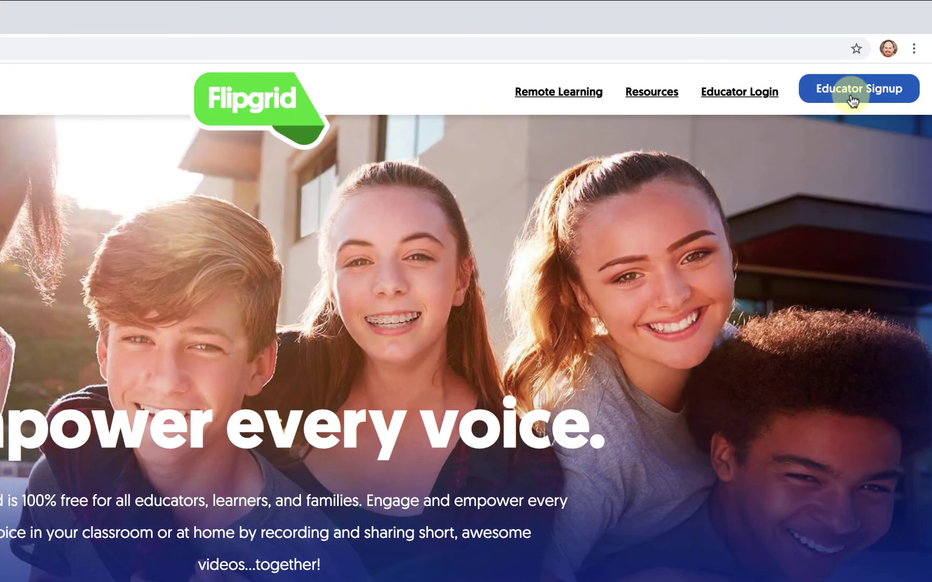
pyautogui.click(851, 101)
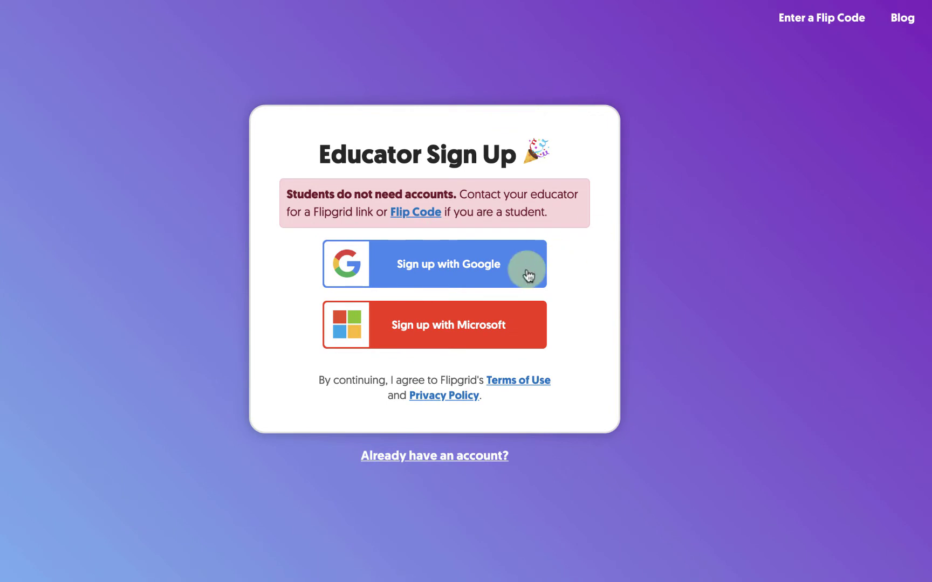
# - Sign up for Flipgrid with another Google school account, entering its email and password
pyautogui.click(528, 276)
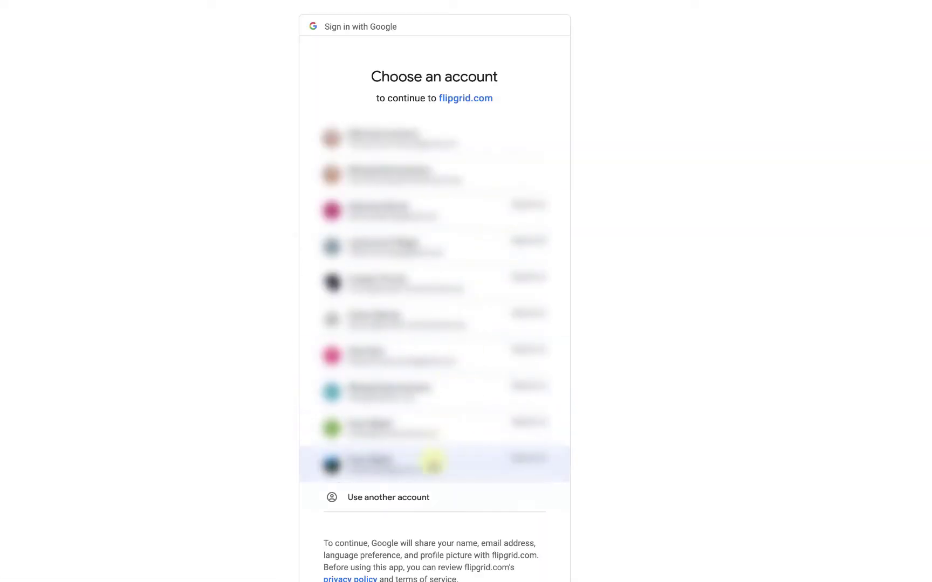
pyautogui.click(425, 495)
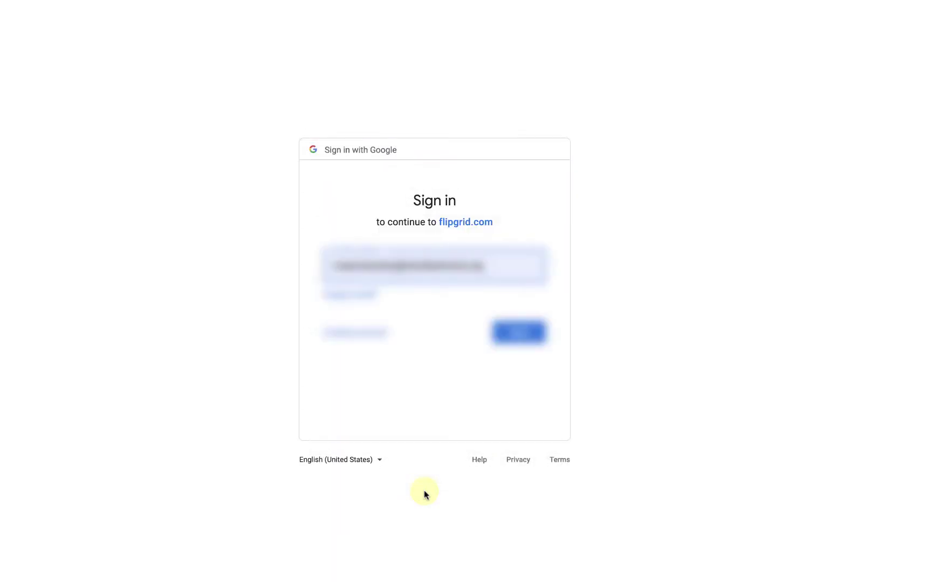
pyautogui.click(370, 265)
pyautogui.click(369, 265)
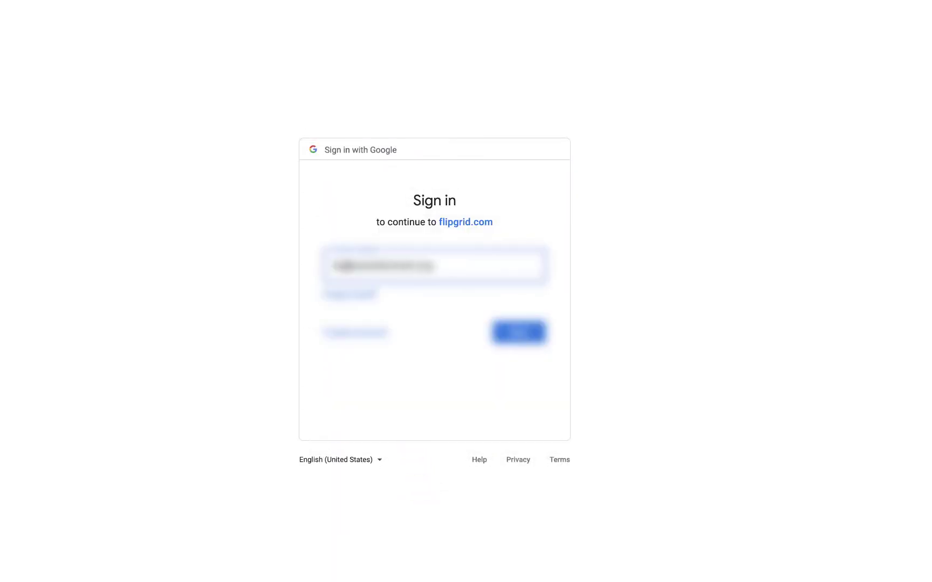
pyautogui.press('Return')
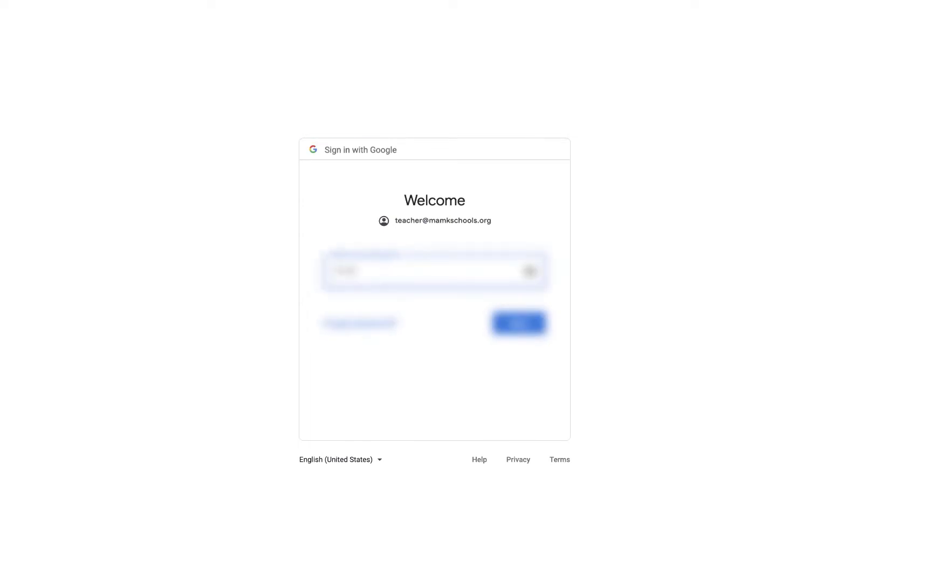
pyautogui.click(501, 323)
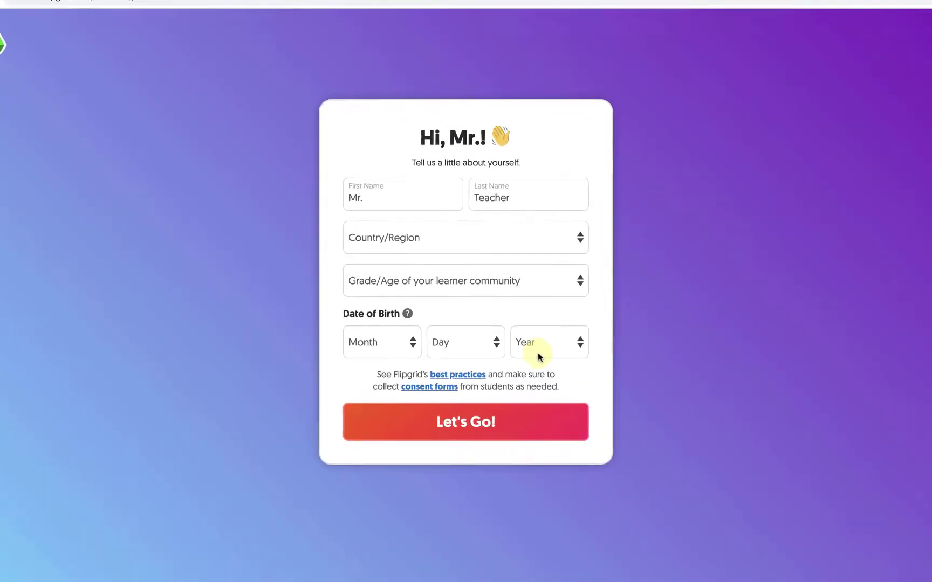
# - Set the profile country to United States and grade to High school (ages 14-18)
pyautogui.click(571, 246)
pyautogui.click(573, 251)
pyautogui.click(624, 275)
pyautogui.click(599, 353)
# - Enter birth date March 01, 1980, submit the profile and start a first grid
pyautogui.click(385, 378)
pyautogui.click(385, 422)
pyautogui.click(481, 367)
pyautogui.click(481, 384)
pyautogui.click(545, 365)
pyautogui.scroll(-10, 558, 485)
pyautogui.scroll(2, 566, 441)
pyautogui.click(566, 434)
pyautogui.click(564, 477)
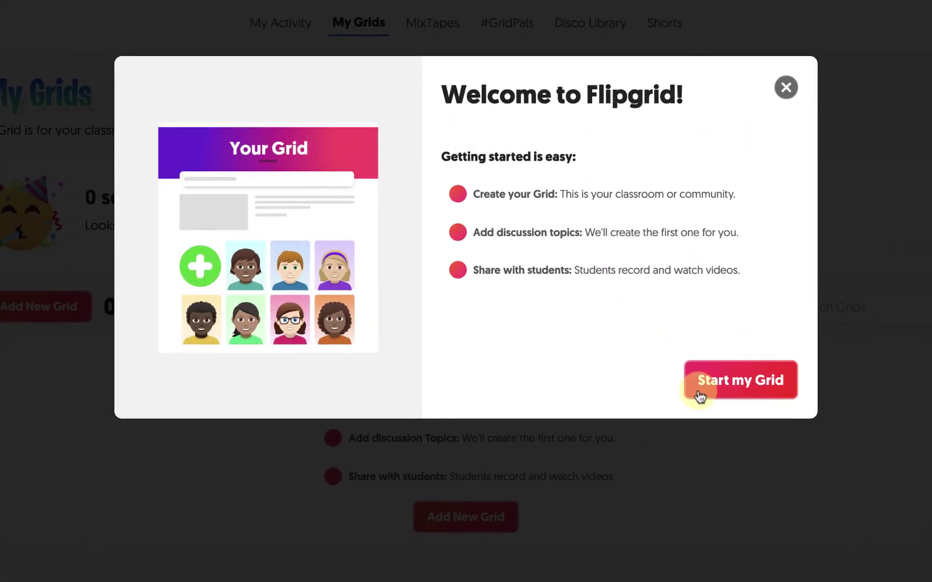
pyautogui.click(631, 319)
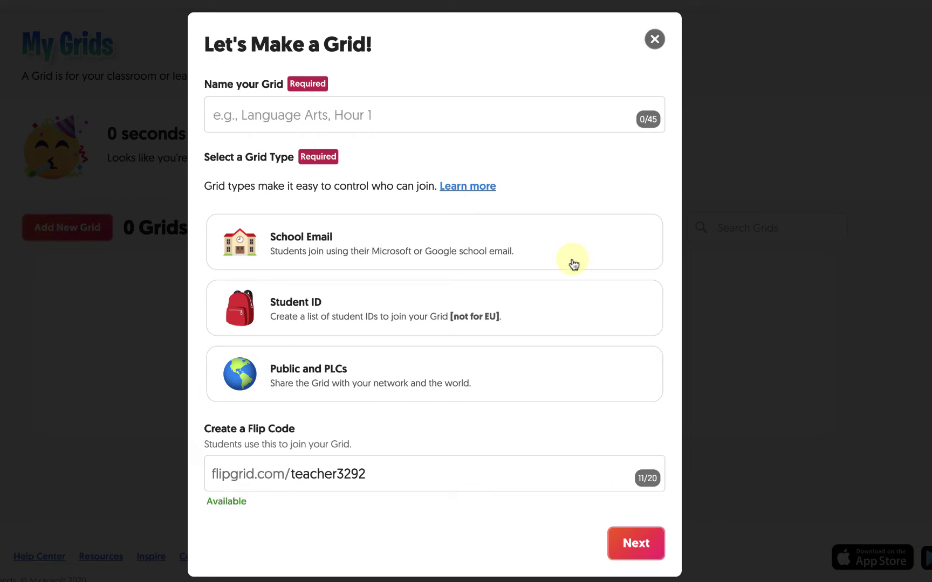
# - Name the grid 'Mr. Teacher's Grid' and choose the School Email grid type
pyautogui.click(514, 112)
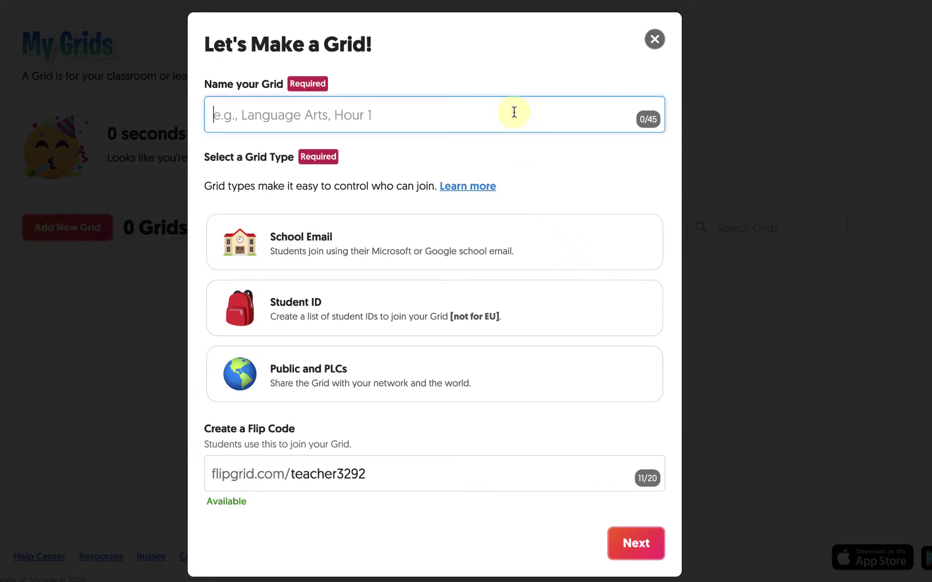
pyautogui.write('Mr. Teache')
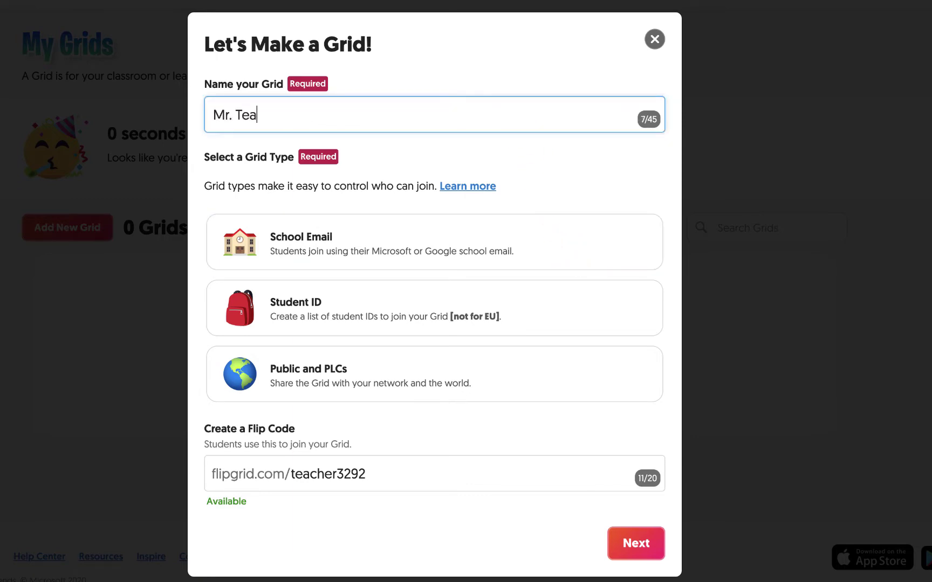
pyautogui.write("r's Grid")
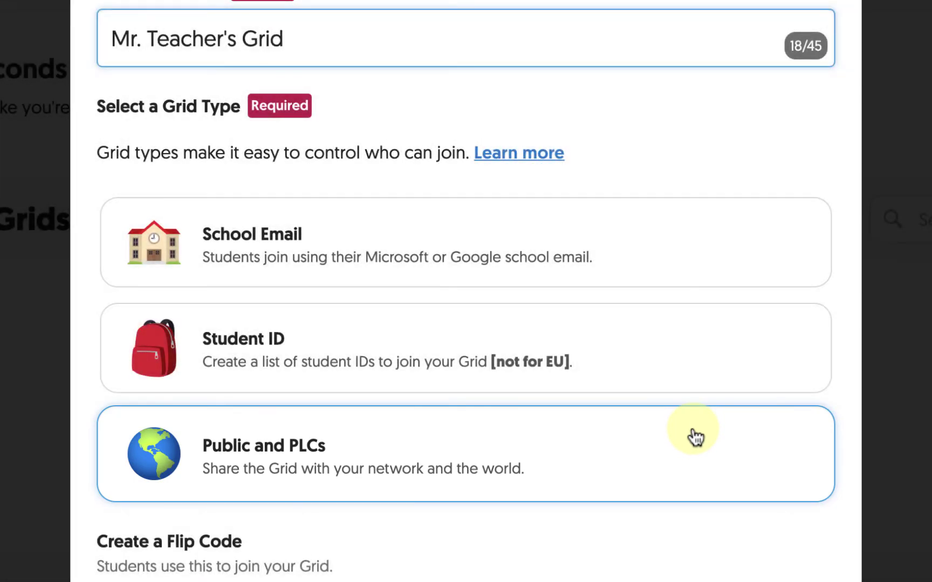
pyautogui.click(703, 273)
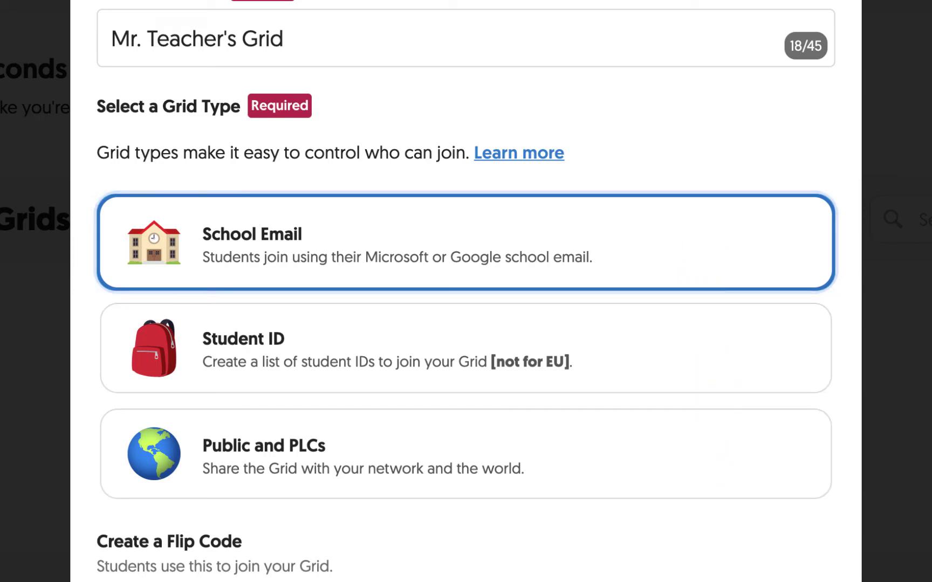
pyautogui.press('Return')
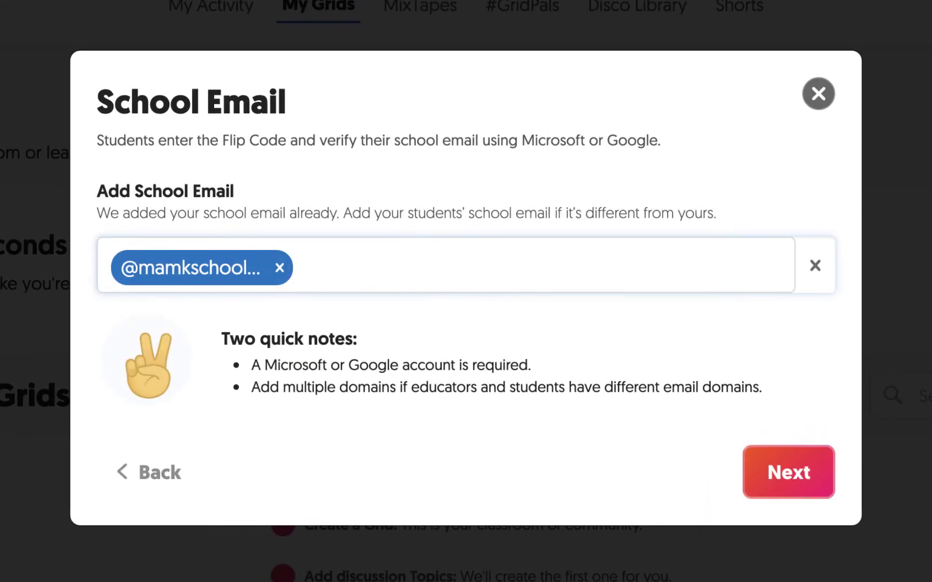
pyautogui.click(430, 305)
pyautogui.write('@student.mam')
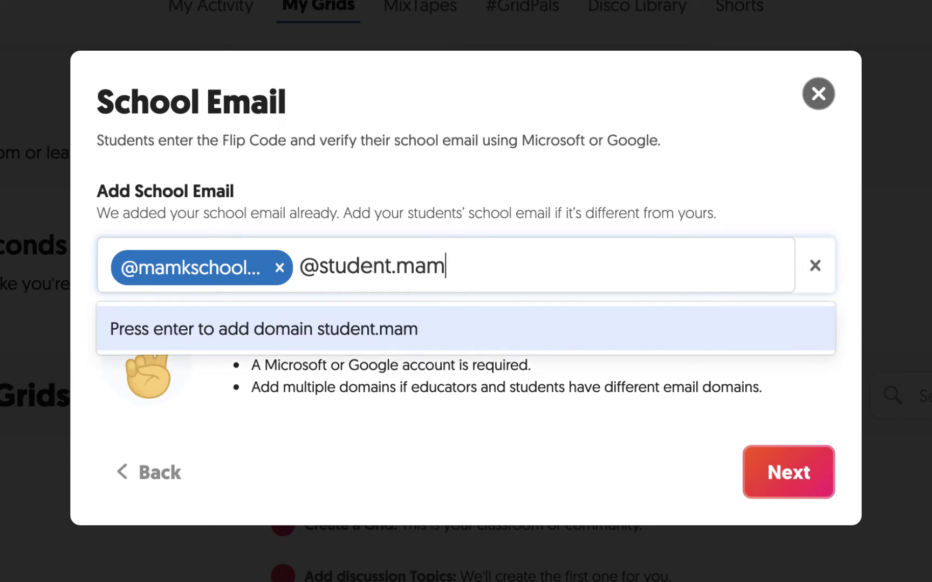
pyautogui.write('kschools.org')
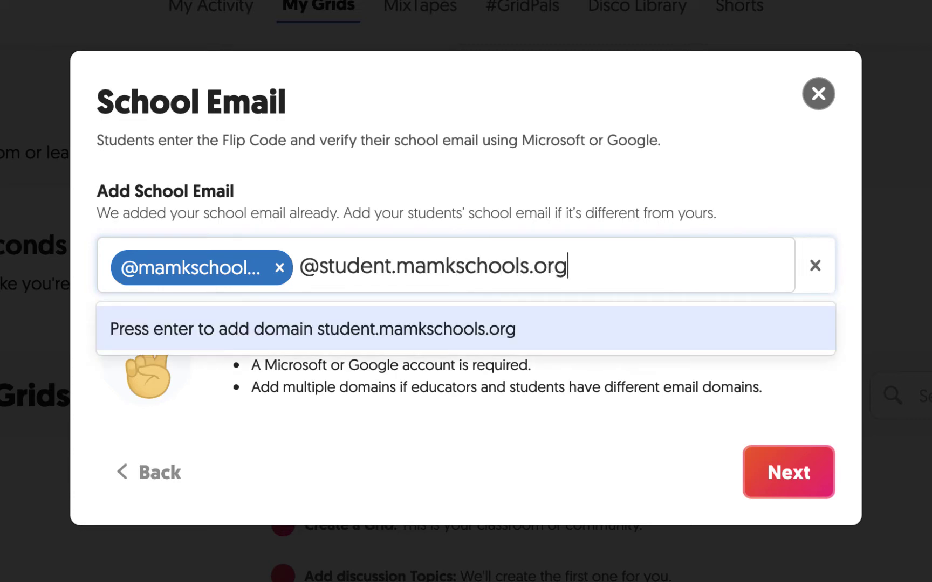
pyautogui.press('Return')
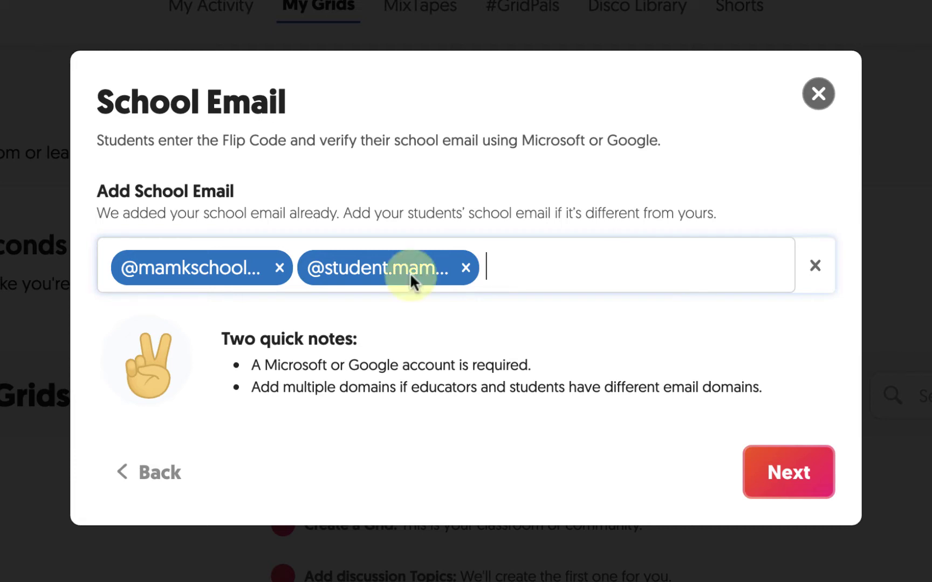
pyautogui.click(759, 472)
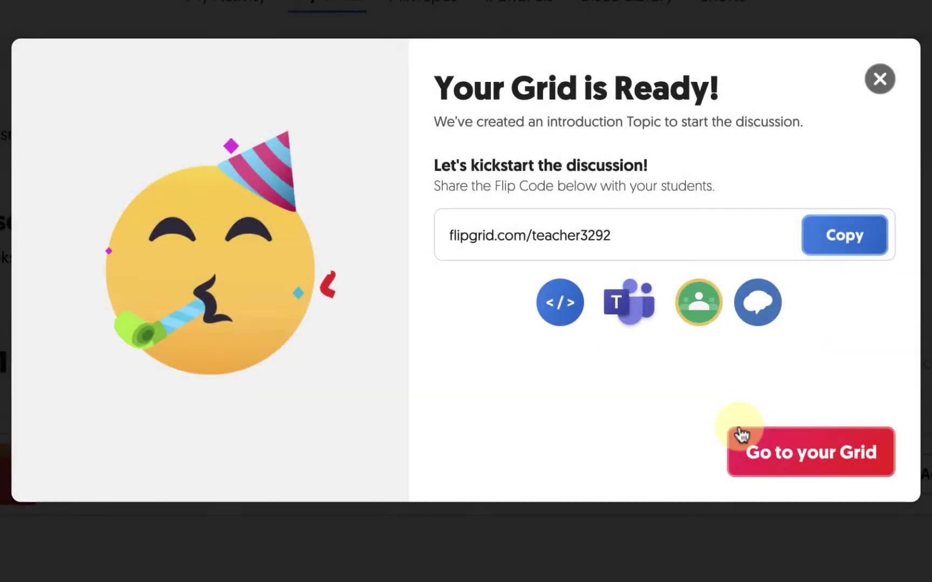
# - Go to Mr. Teacher's Grid and choose Edit Grid from its Actions menu
pyautogui.click(742, 436)
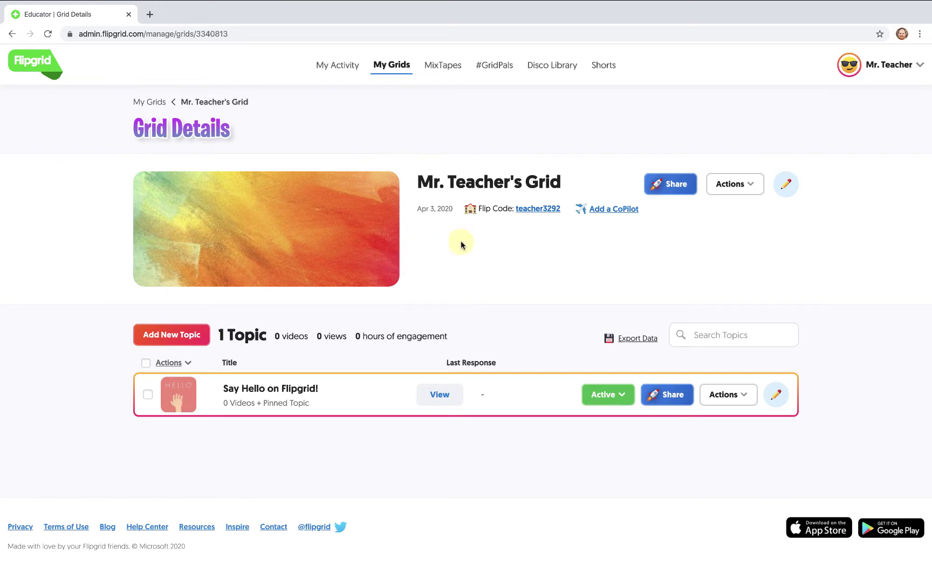
pyautogui.click(717, 186)
pyautogui.click(728, 209)
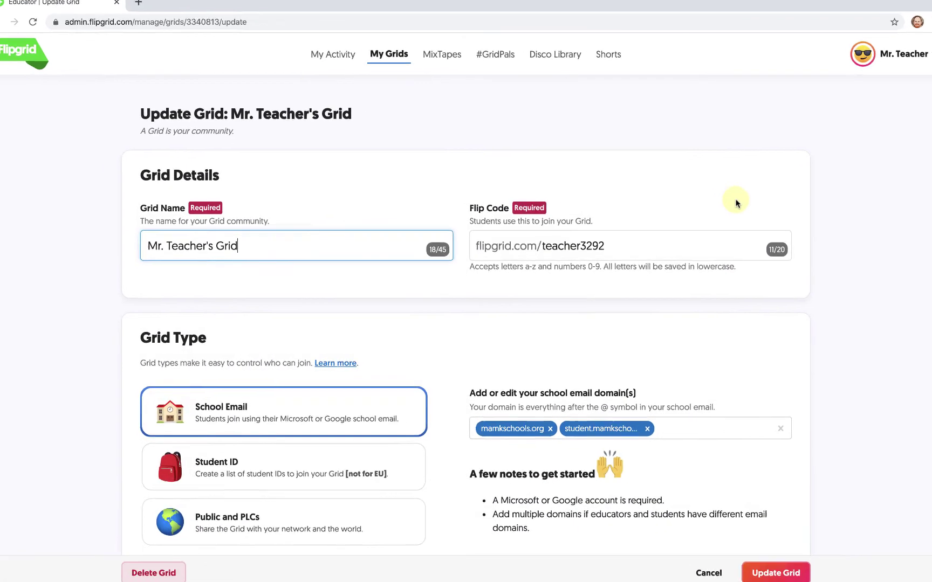
pyautogui.click(629, 252)
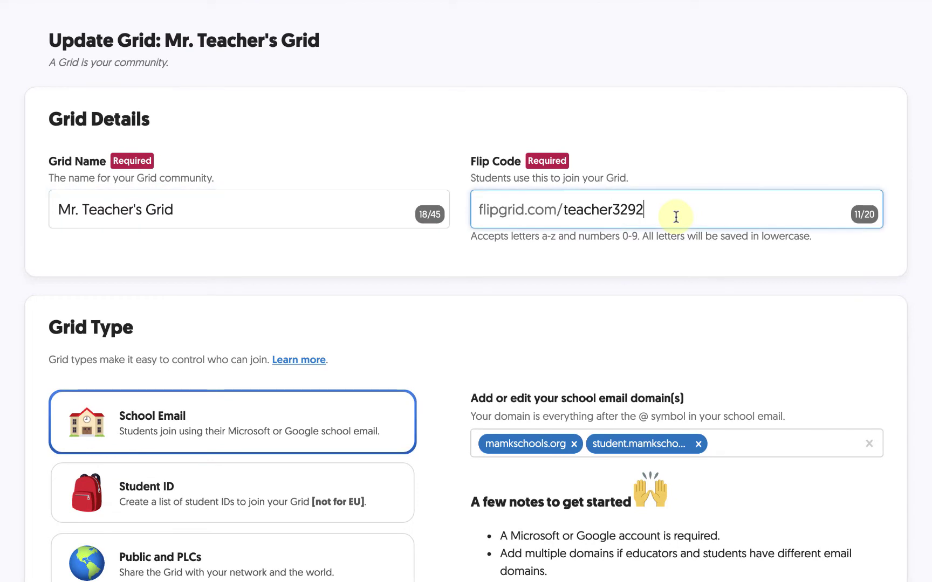
pyautogui.press('BackSpace')
pyautogui.press('BackSpace')
pyautogui.press('BackSpace')
pyautogui.press('BackSpace')
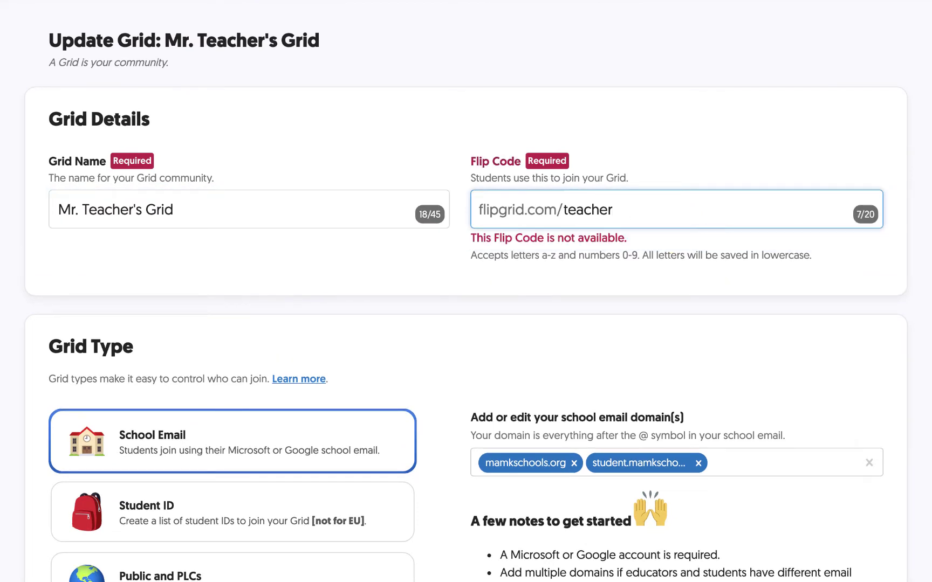
pyautogui.click(684, 252)
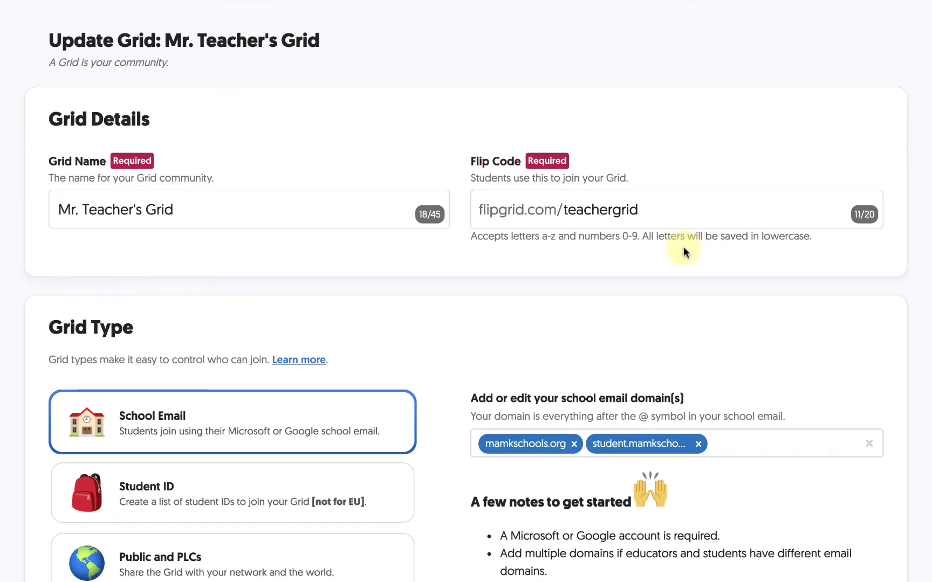
# - Switch on English (United States) captions and Grid Followers notifications in Features
pyautogui.scroll(-3, 684, 252)
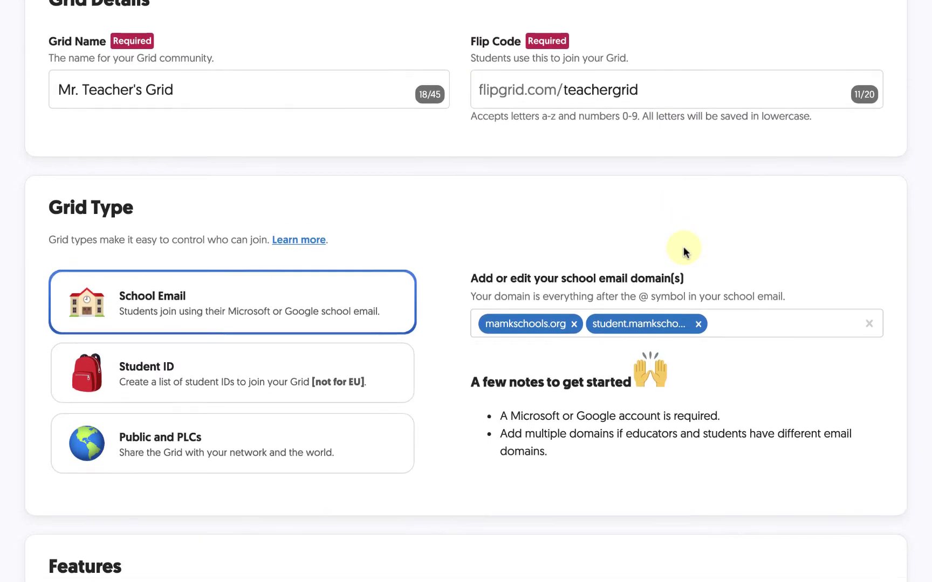
pyautogui.scroll(-3, 684, 249)
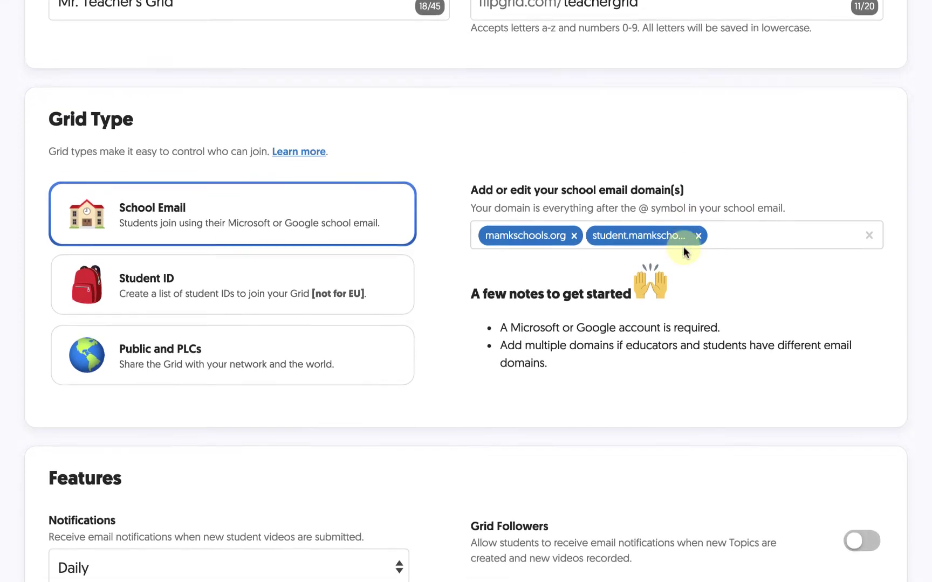
pyautogui.scroll(-5, 684, 252)
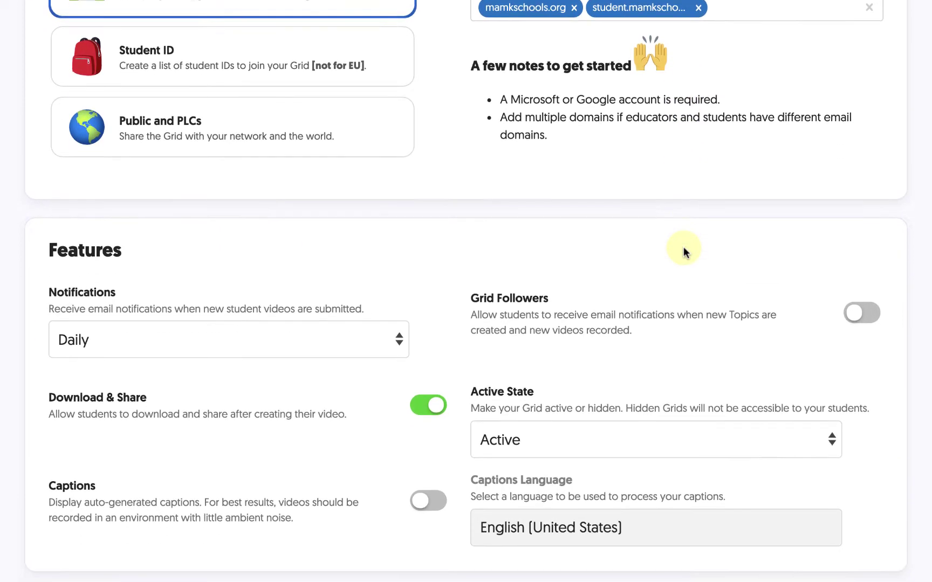
pyautogui.scroll(-3, 684, 253)
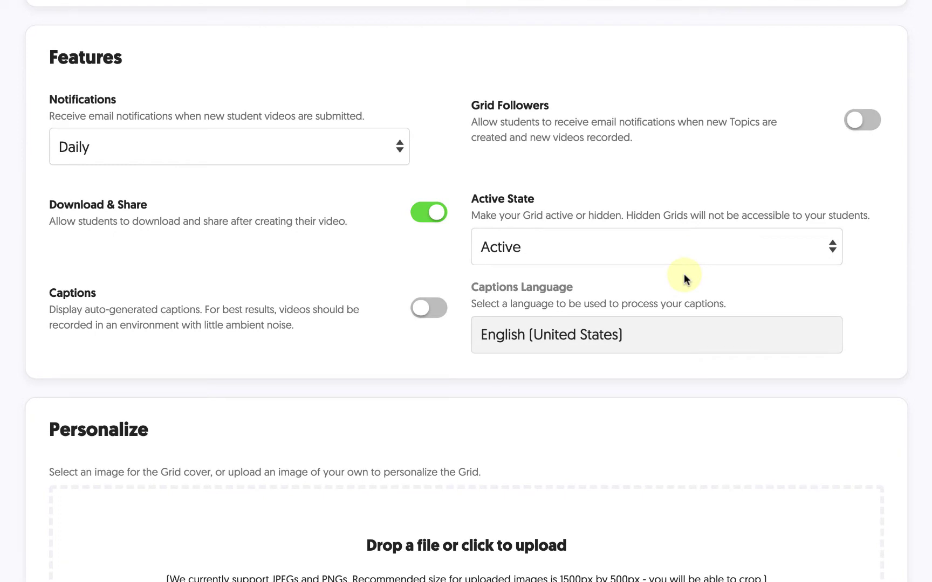
pyautogui.click(429, 308)
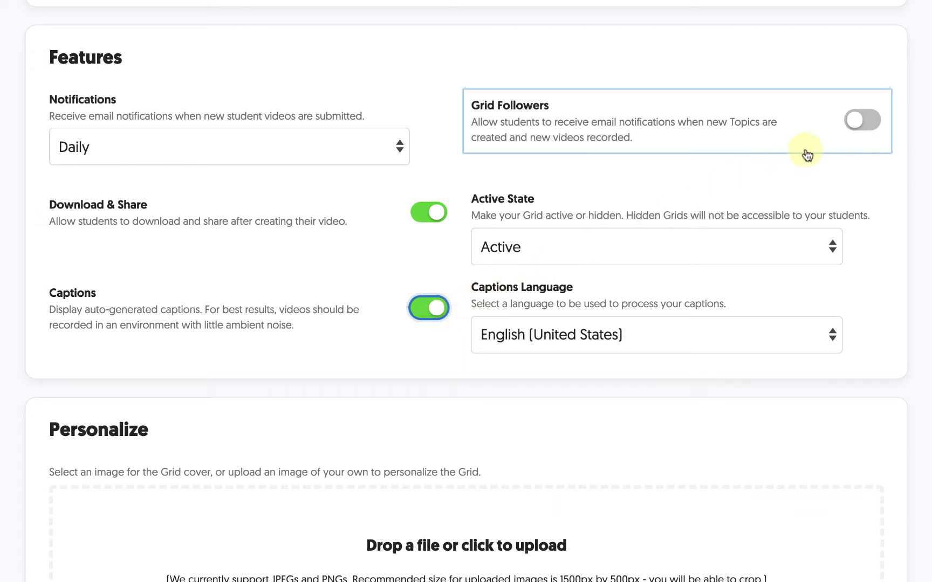
pyautogui.click(865, 124)
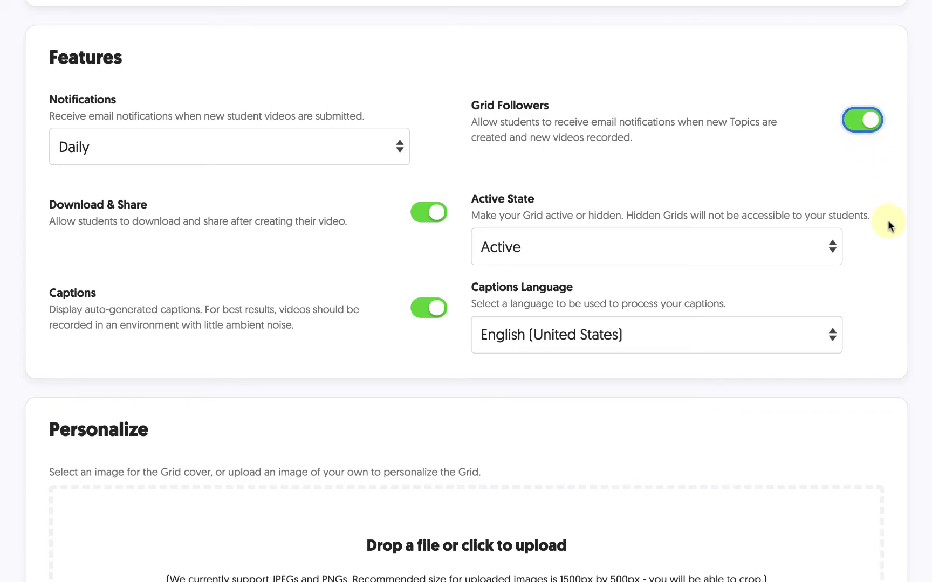
pyautogui.scroll(-3, 892, 247)
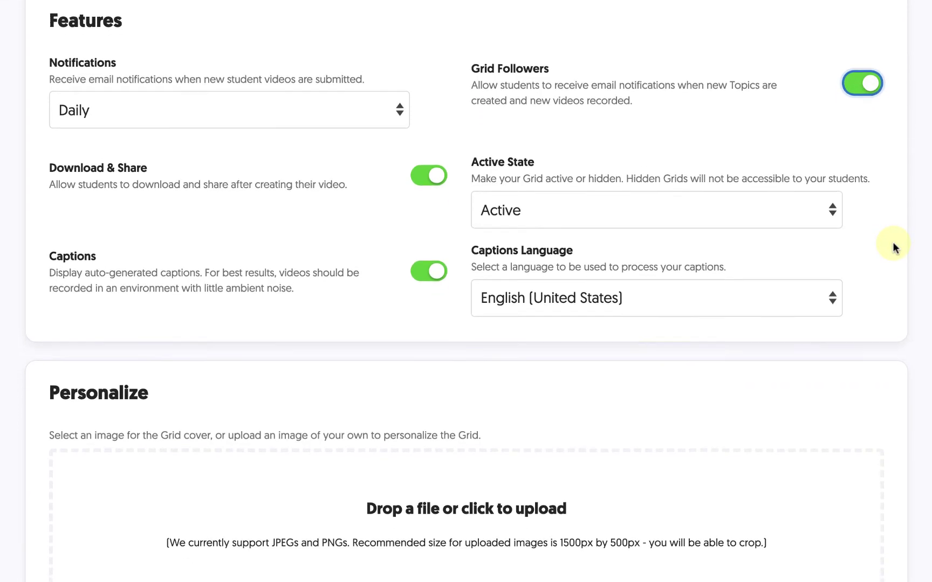
# - Choose the purple low-poly mountains cover image and save with Update Grid
pyautogui.scroll(-5, 893, 246)
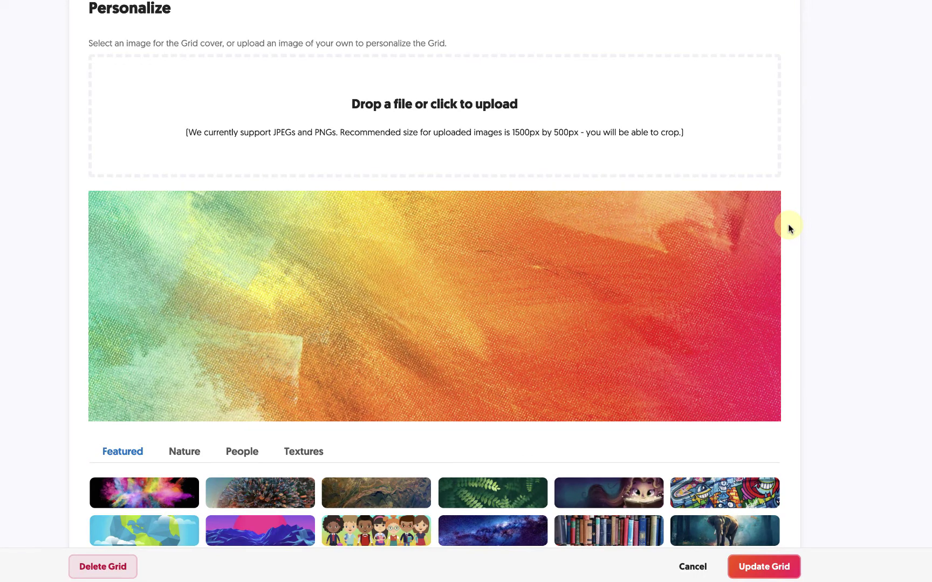
pyautogui.click(511, 488)
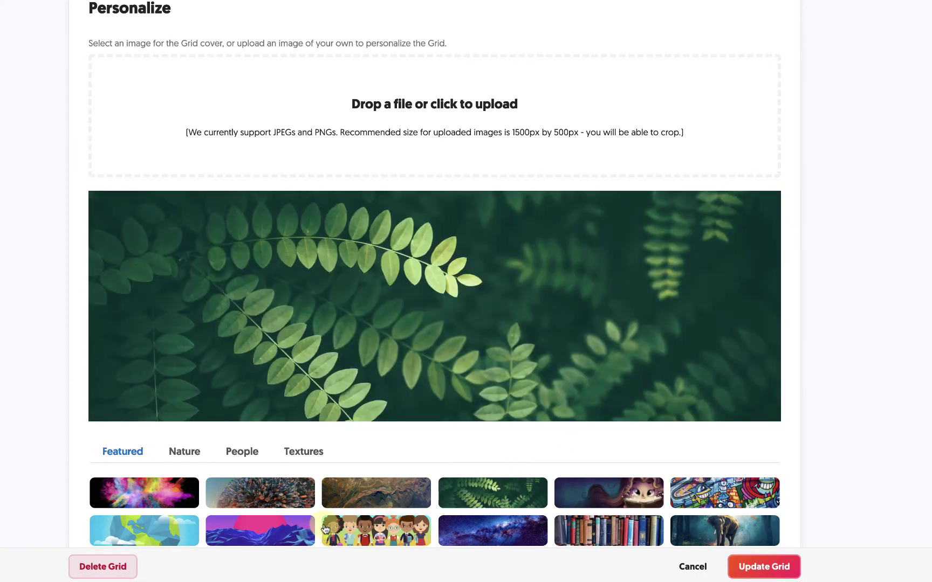
pyautogui.click(307, 533)
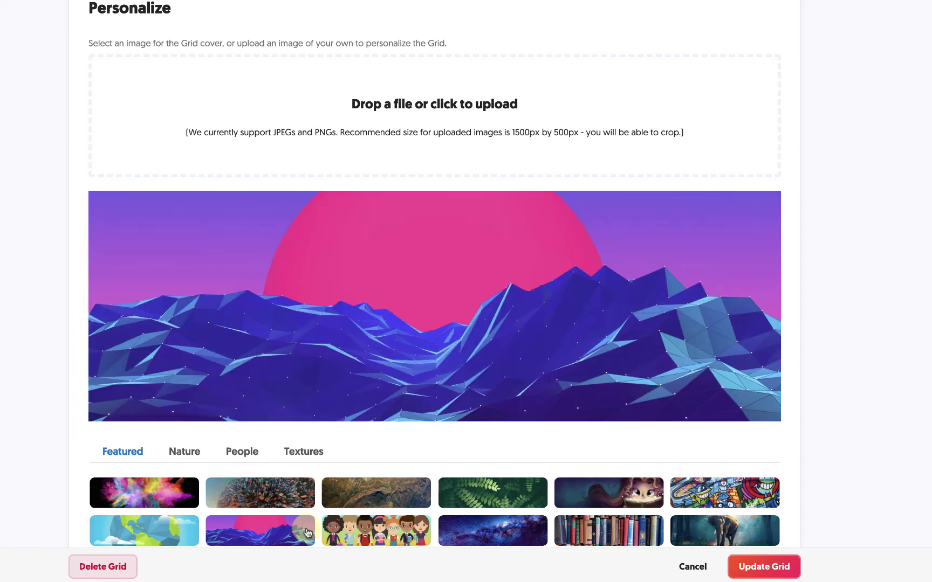
pyautogui.scroll(-5, 307, 533)
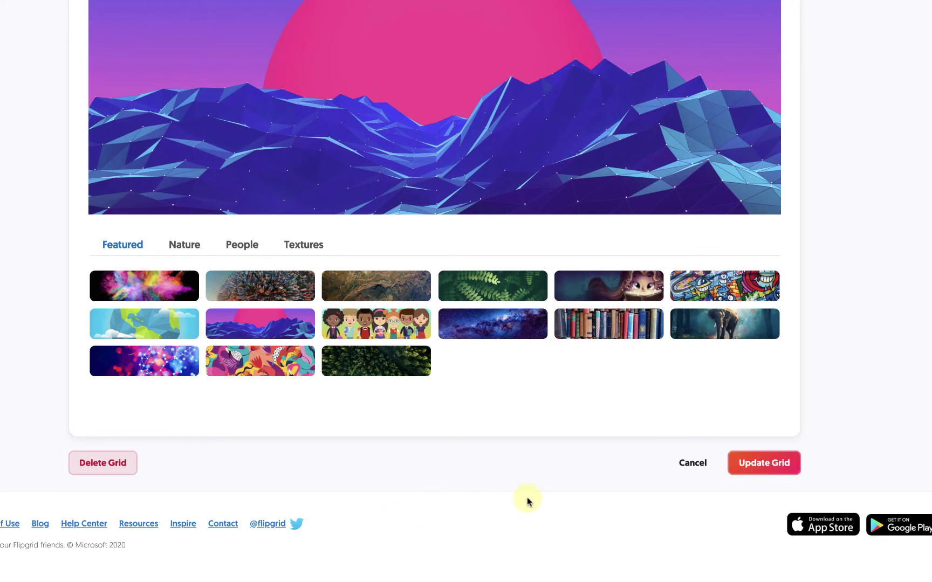
pyautogui.click(752, 467)
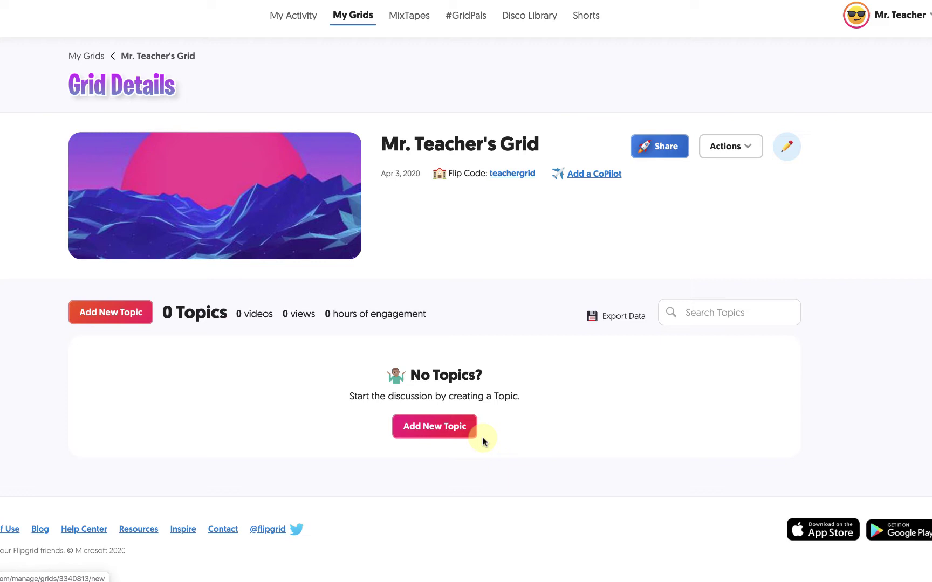
# - Start a new topic with the Add New Topic button on Grid Details
pyautogui.click(482, 437)
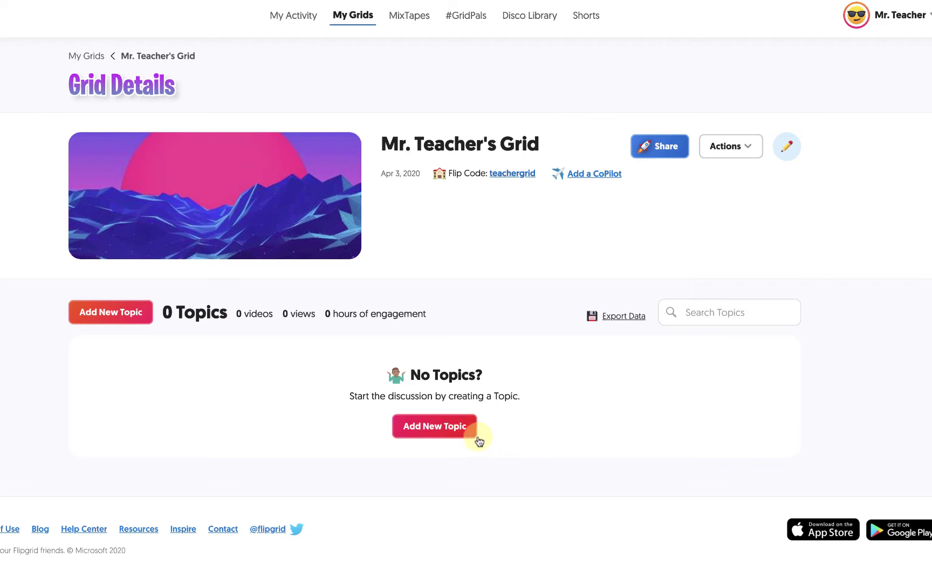
pyautogui.click(462, 437)
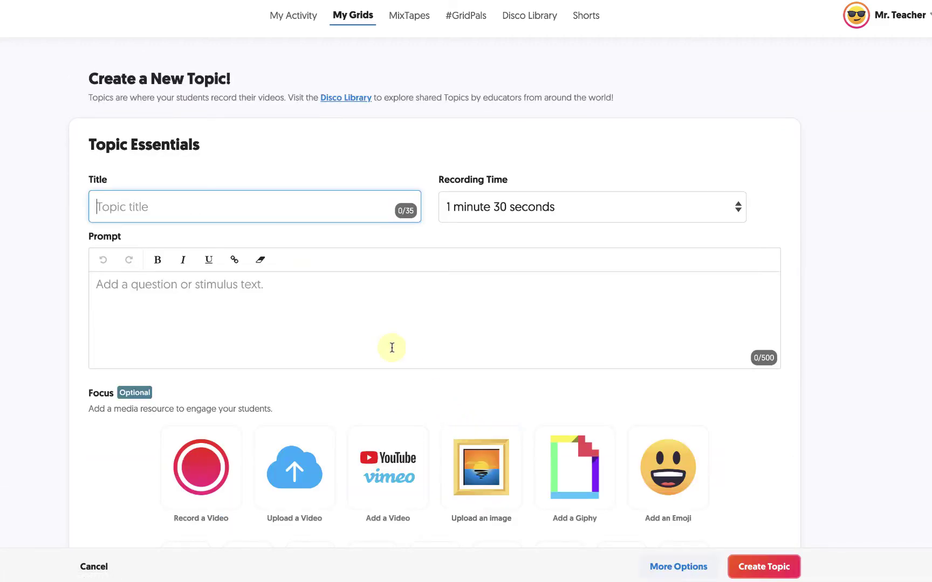
# - Title the topic 'Teacher Check-in Videos' and set its recording time to 10 minutes
pyautogui.write('T')
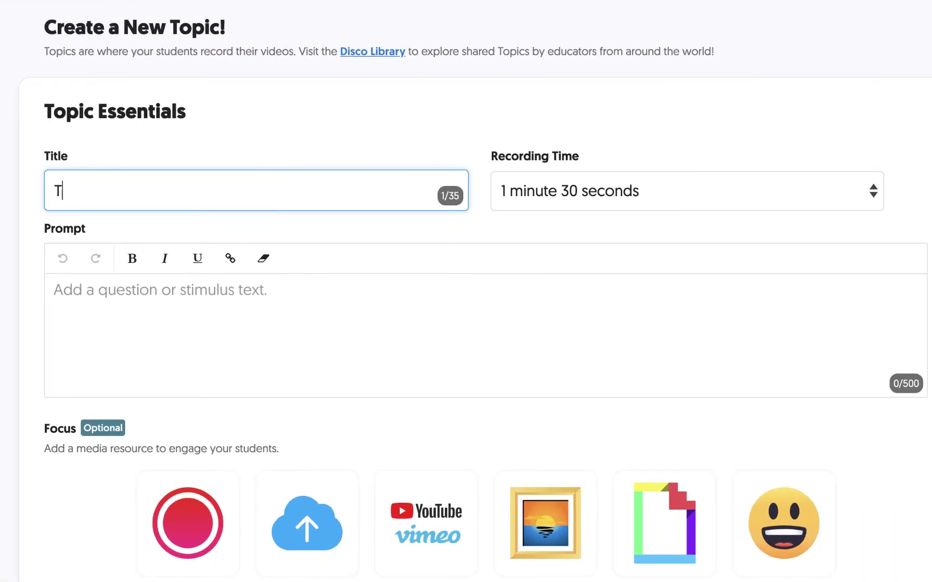
pyautogui.write('eacher Check-in Videos')
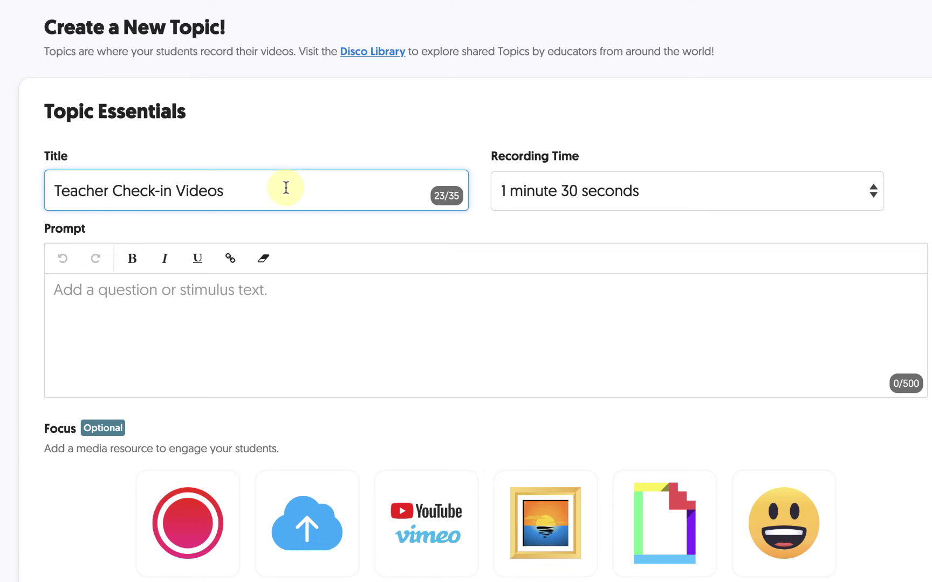
pyautogui.click(527, 192)
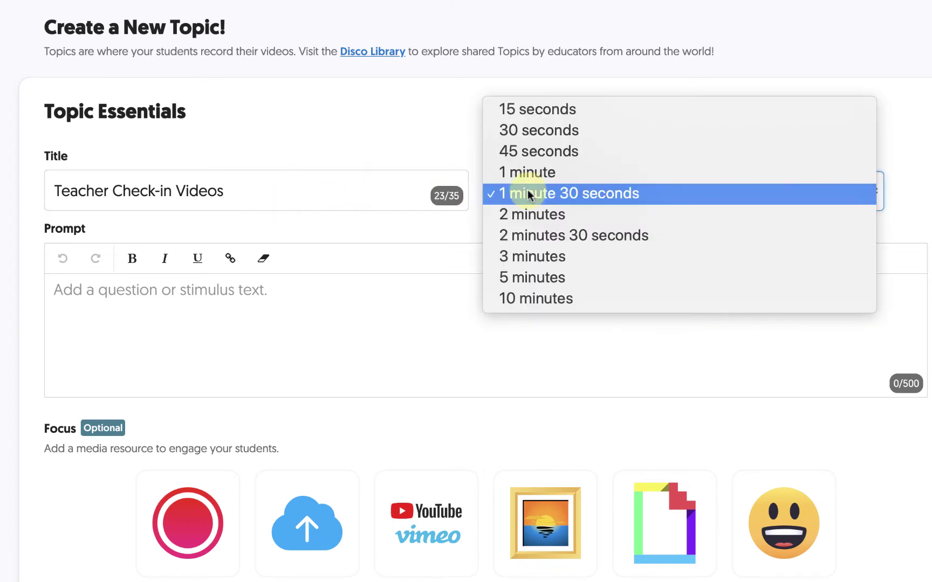
pyautogui.click(529, 294)
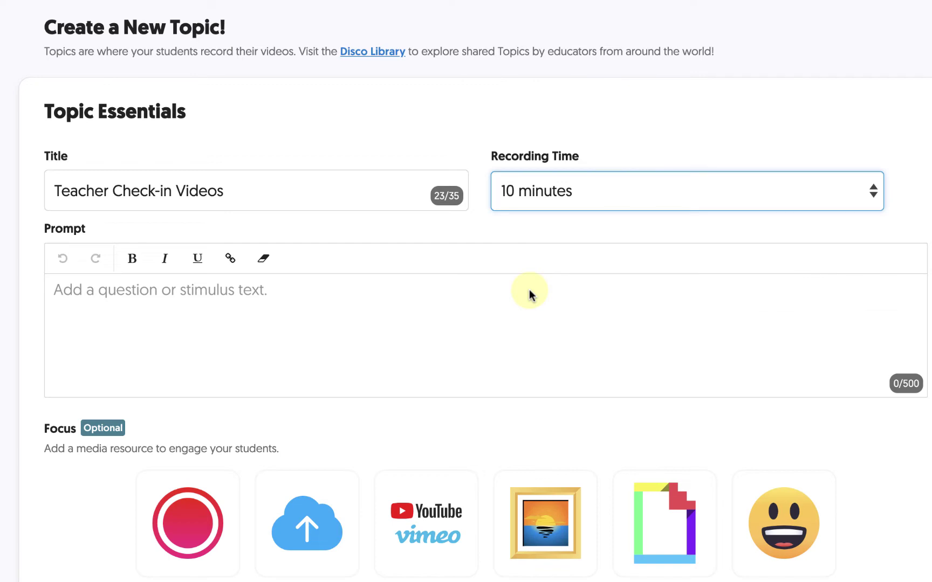
pyautogui.click(529, 291)
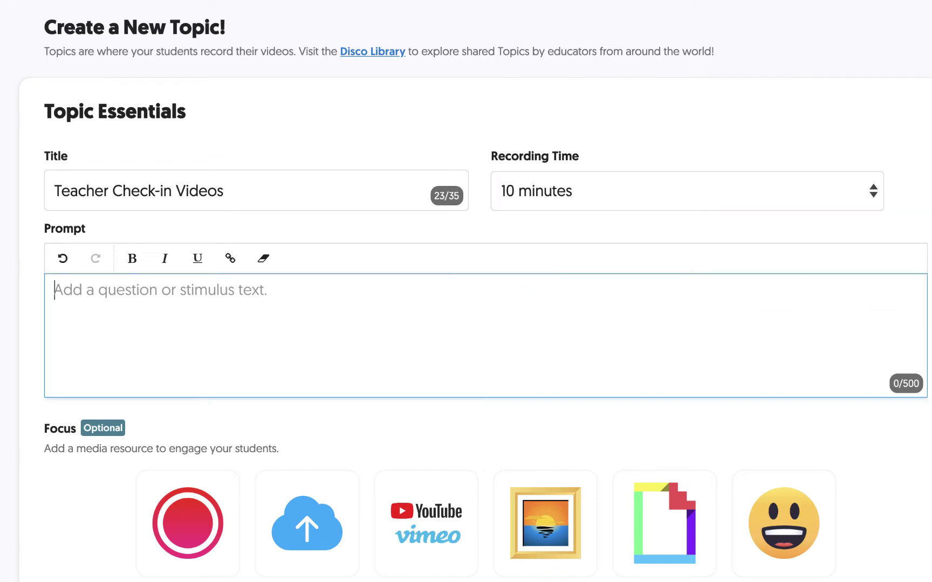
# - Enter the prompt 'Here is where I will post all of my check-in videos.' and expand More Options
pyautogui.write('Here is where I will pos')
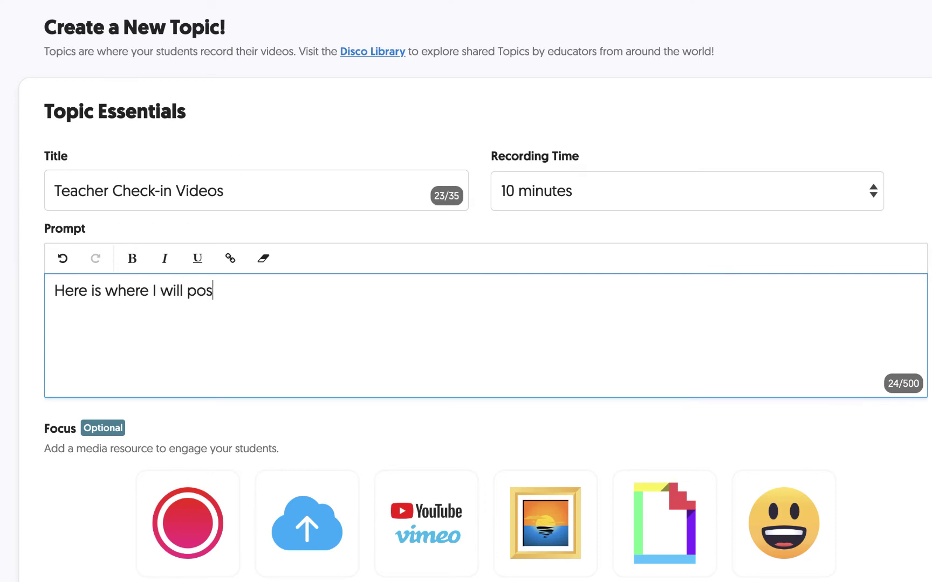
pyautogui.write('t all of my check-in videos.')
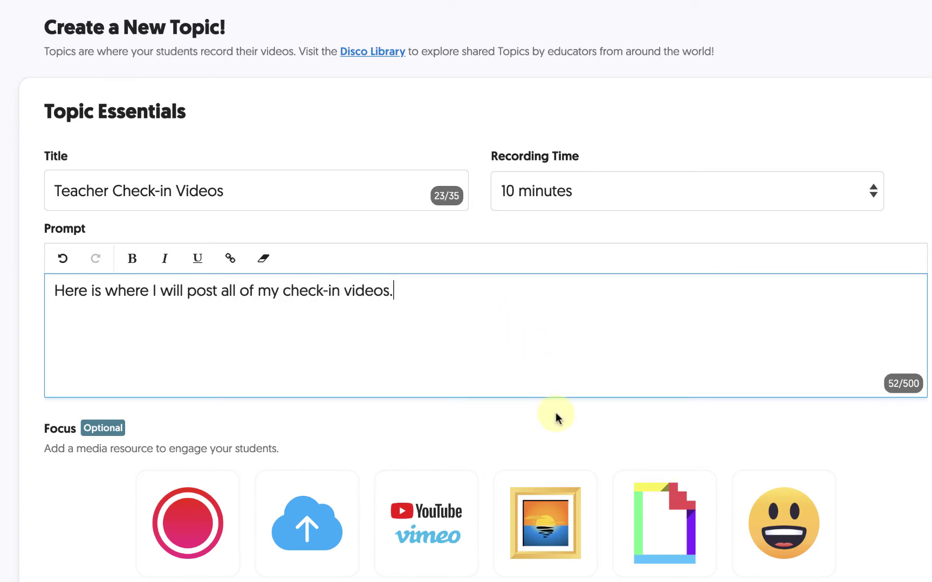
pyautogui.scroll(-5, 556, 416)
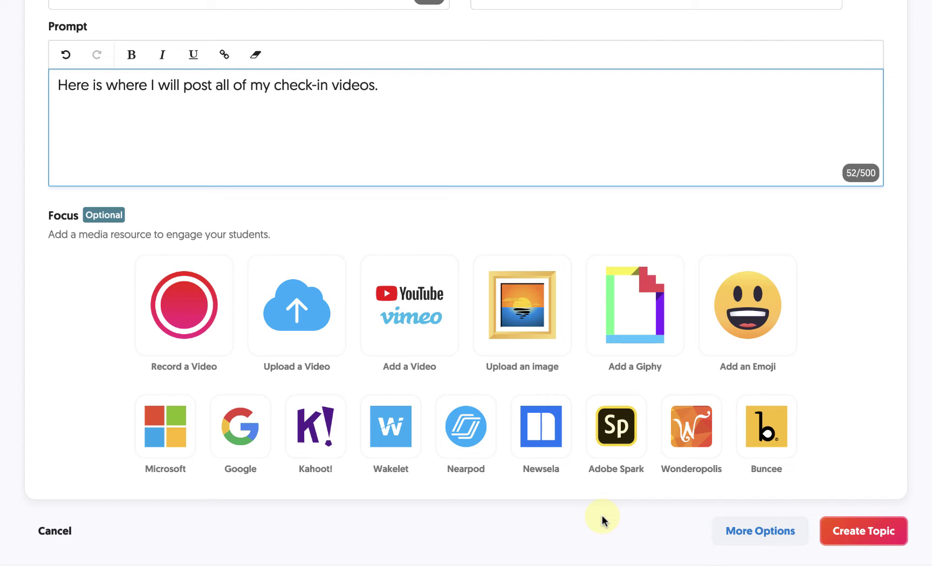
pyautogui.scroll(-3, 603, 520)
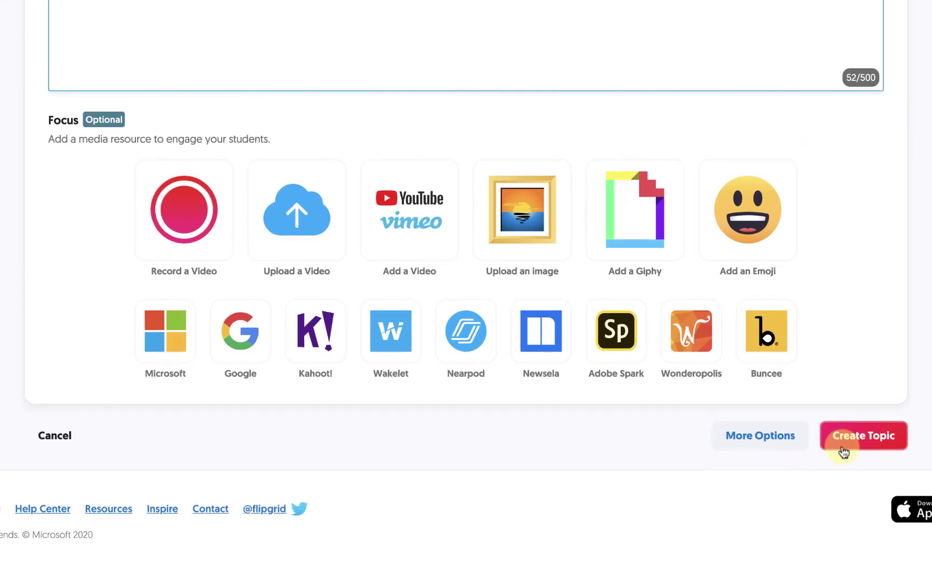
pyautogui.click(789, 429)
# - Switch on Likes under Video Features and create the Teacher Check-in Videos topic
pyautogui.scroll(-7, 789, 429)
pyautogui.scroll(-7, 789, 428)
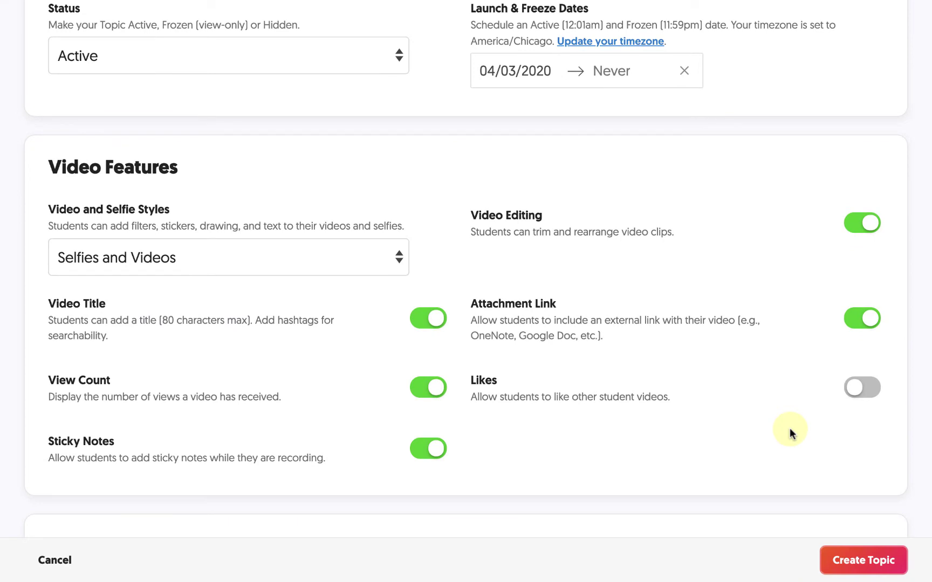
pyautogui.scroll(-5, 789, 432)
pyautogui.click(853, 125)
pyautogui.scroll(-2, 849, 129)
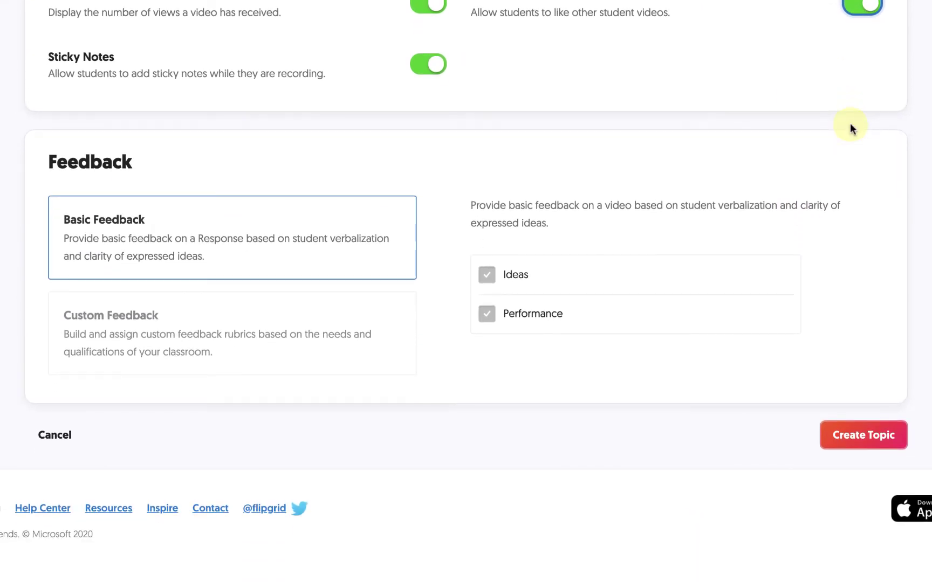
pyautogui.click(874, 436)
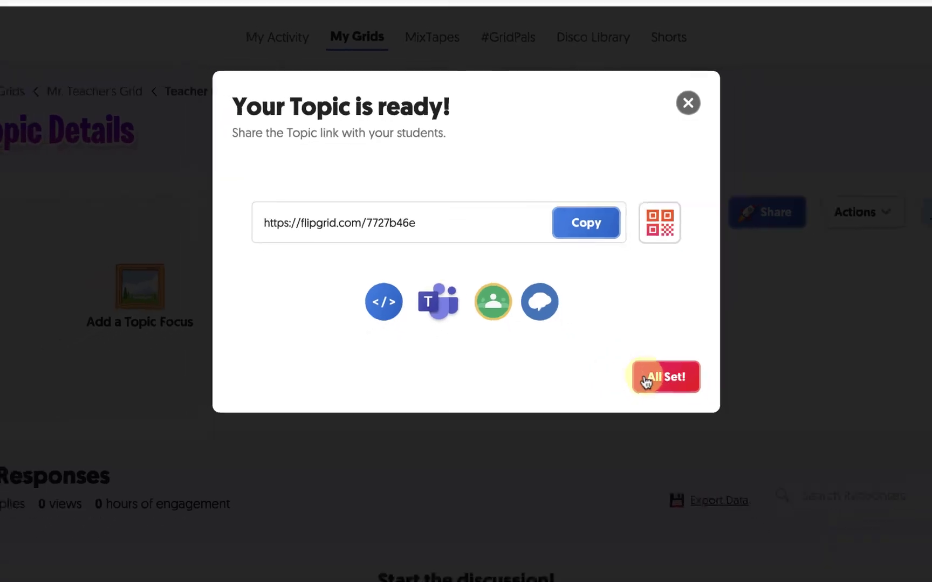
# - Dismiss the share dialog and open Teacher Check-in Videos from Mr. Teacher's Grid details
pyautogui.click(668, 407)
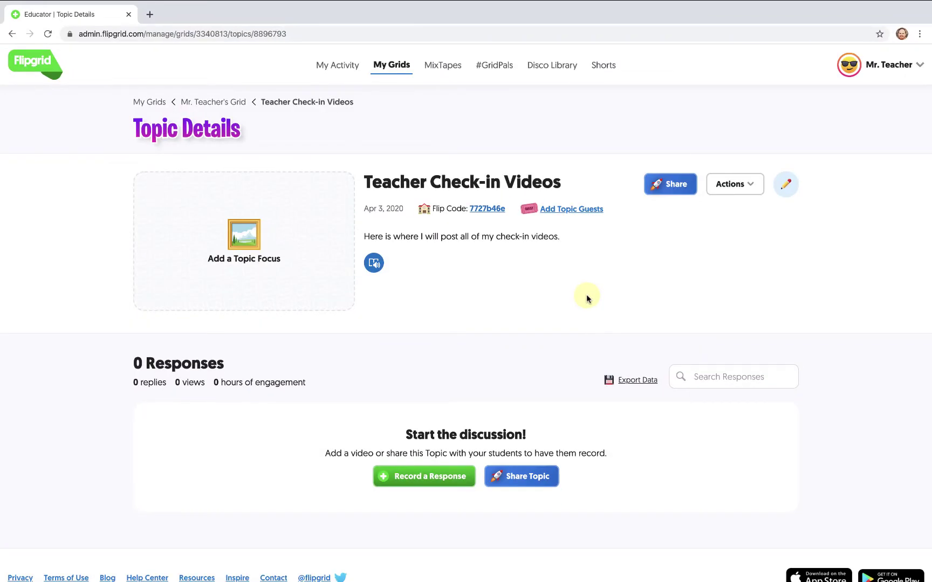
pyautogui.scroll(-2, 587, 298)
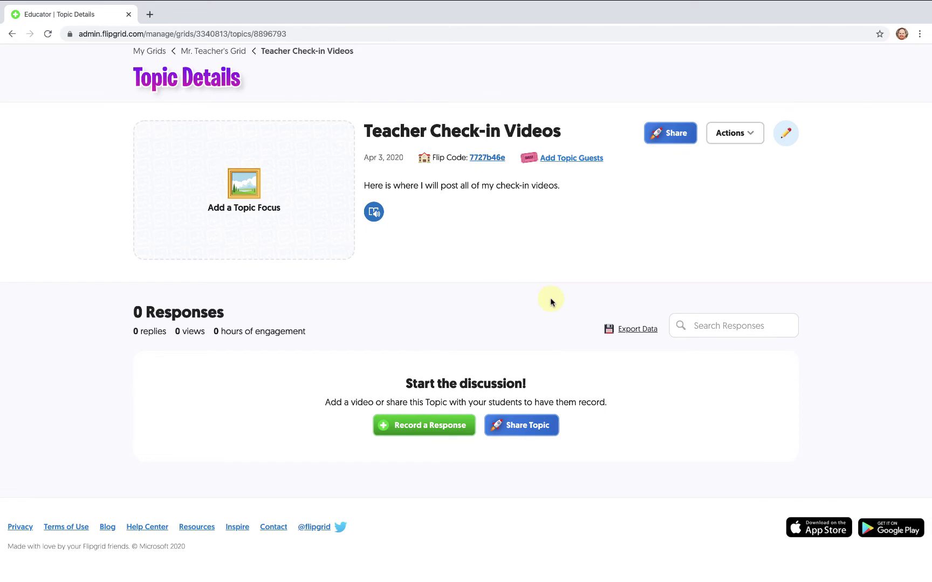
pyautogui.scroll(2, 550, 298)
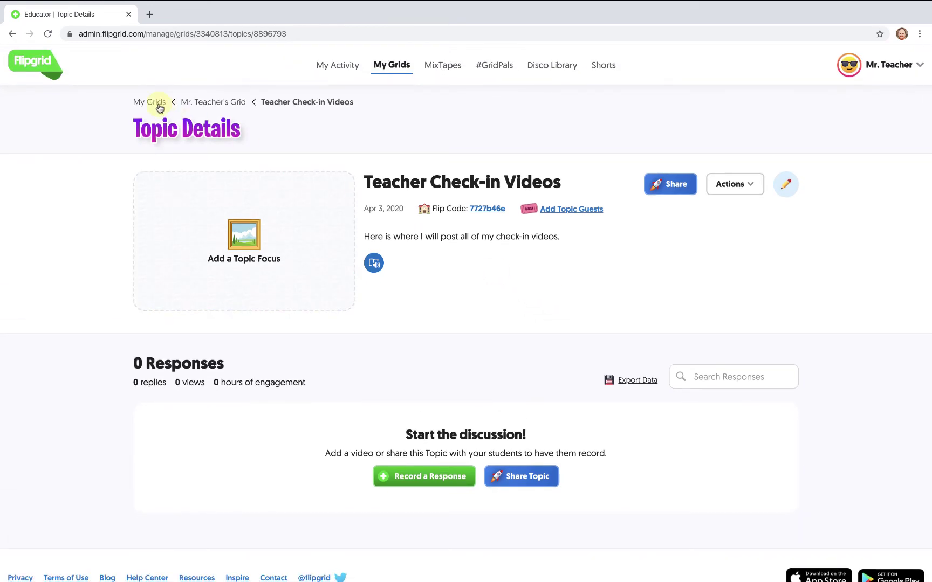
pyautogui.click(157, 102)
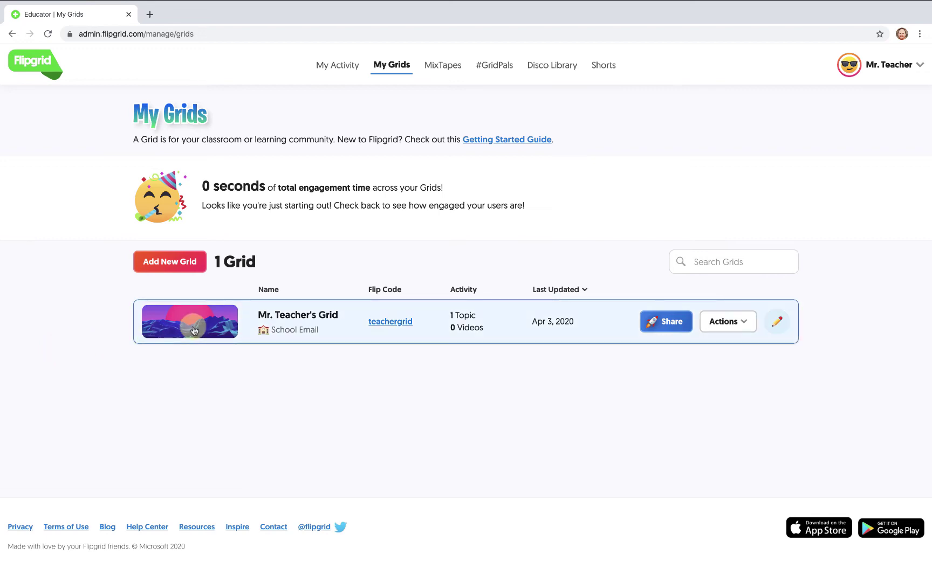
pyautogui.click(156, 332)
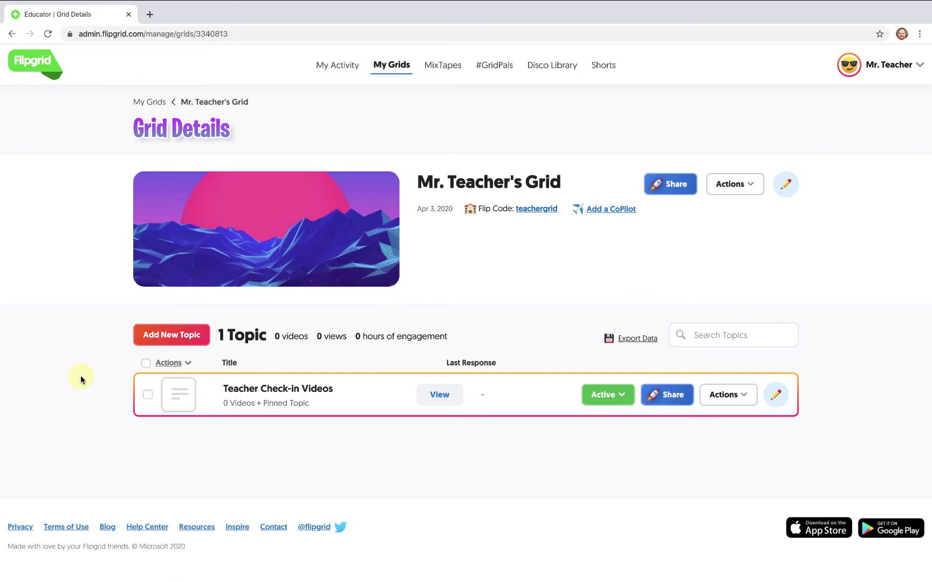
pyautogui.click(245, 391)
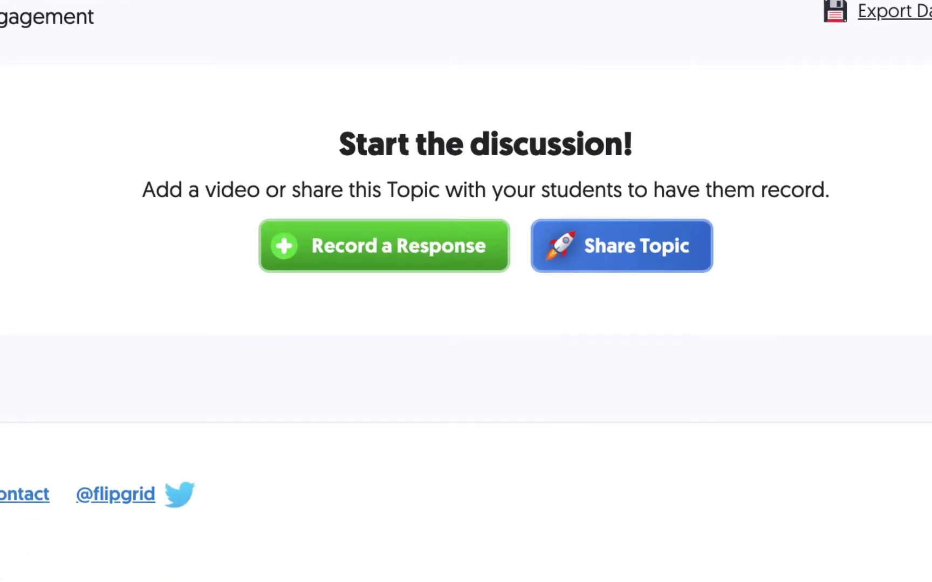
# - Start a new video response, trying purple and sepia camera filters before removing the filter
pyautogui.click(384, 206)
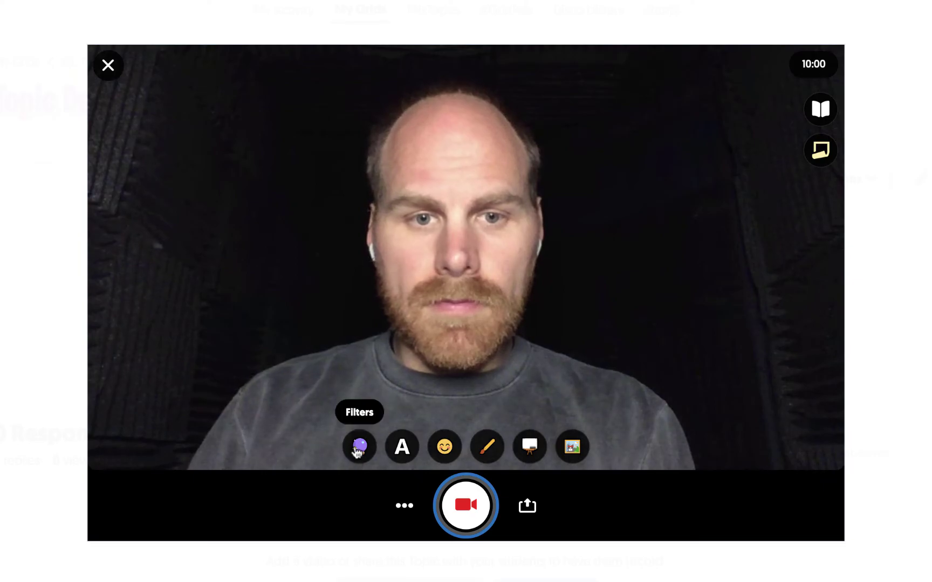
pyautogui.click(359, 446)
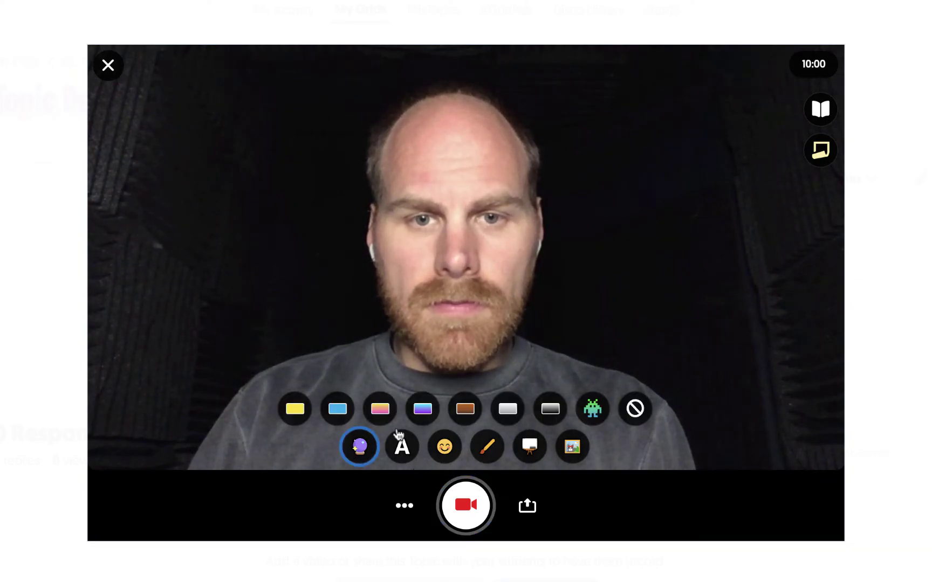
pyautogui.click(420, 411)
pyautogui.click(456, 411)
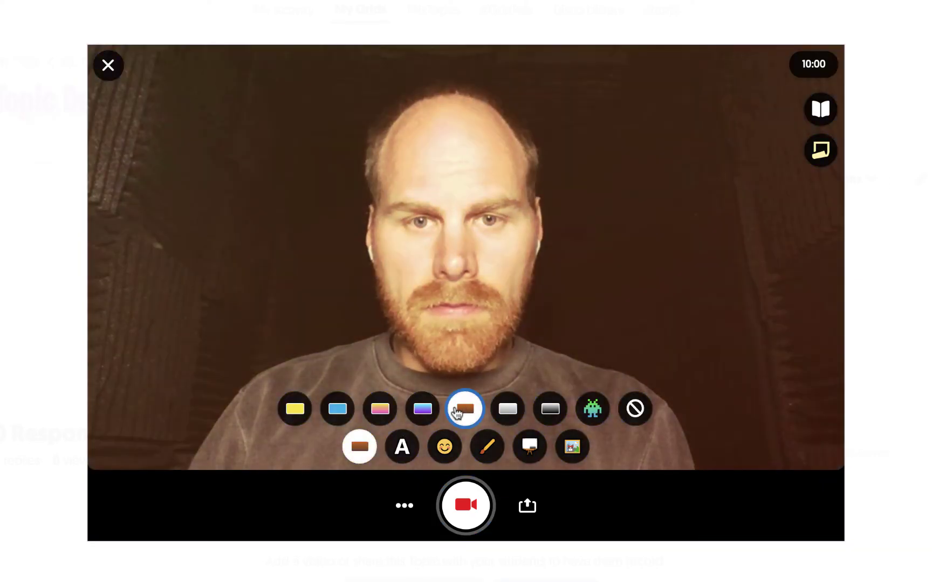
pyautogui.click(635, 411)
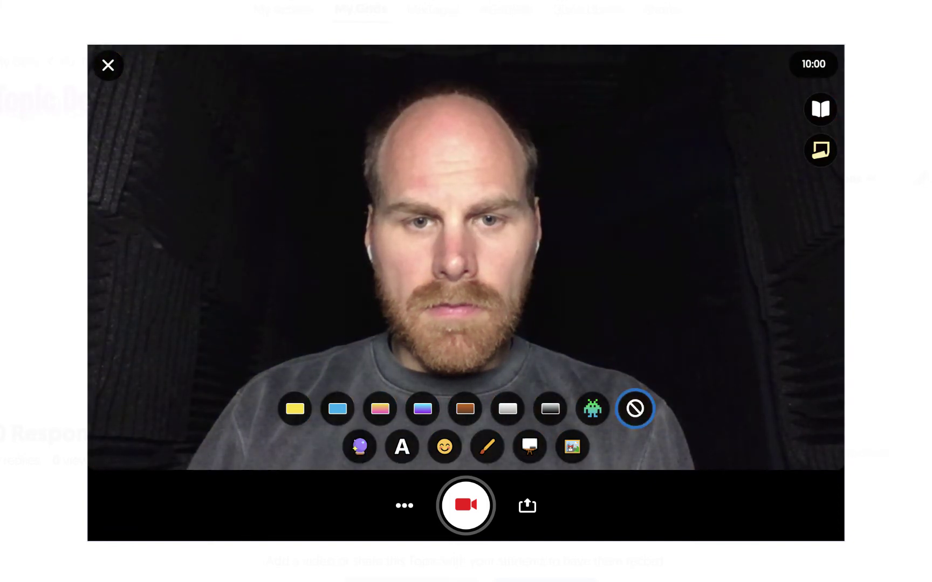
# - Add a white 'Hello!' caption, move it to the upper-left and tilt it counter-clockwise
pyautogui.click(401, 447)
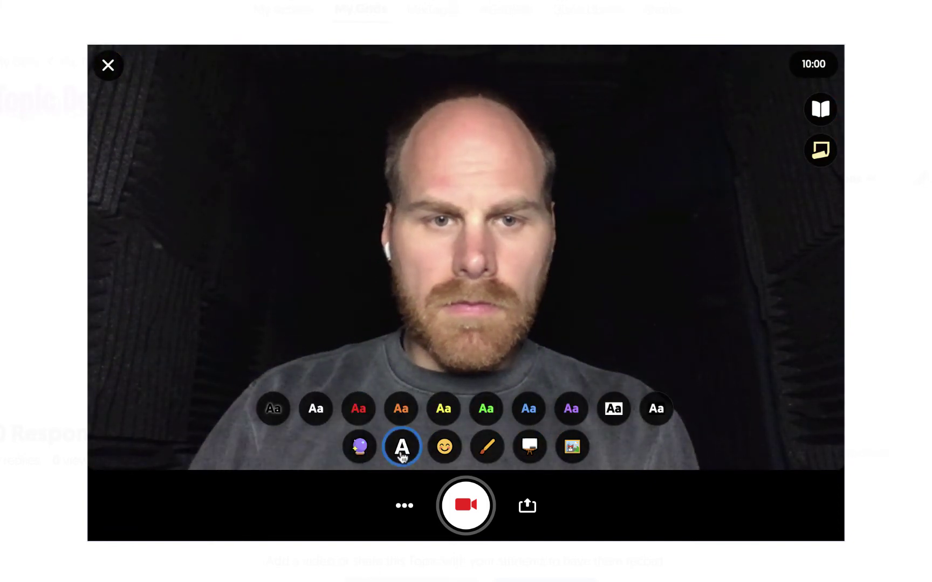
pyautogui.click(316, 410)
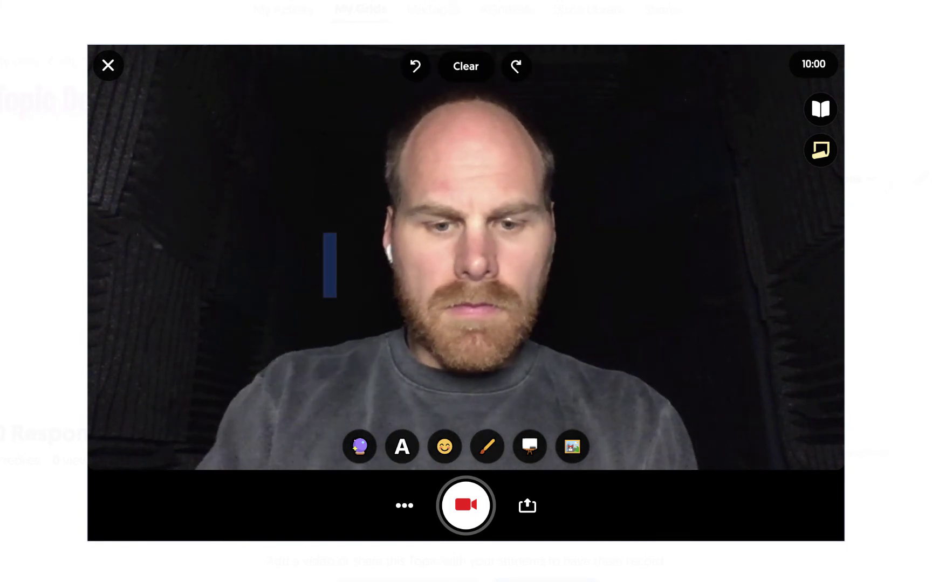
pyautogui.write('Hello!')
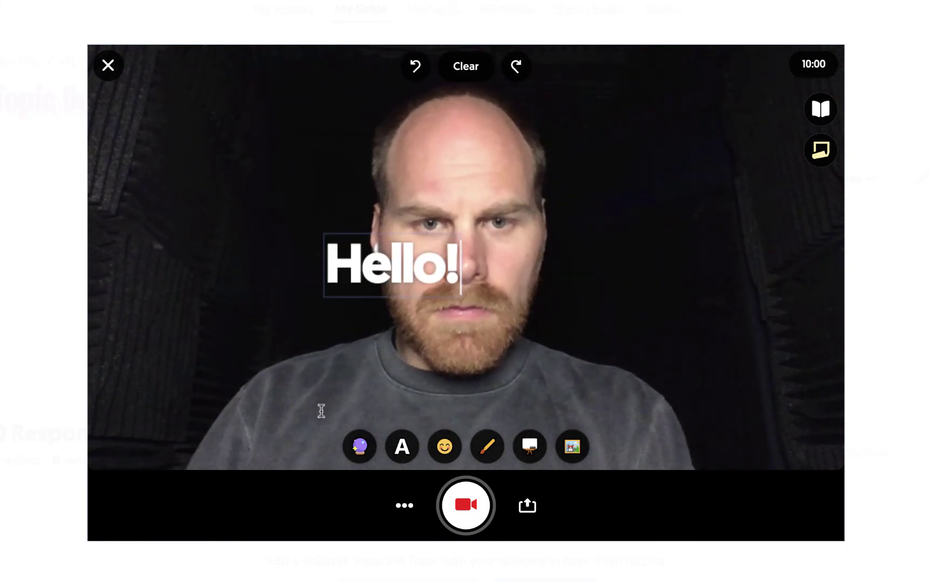
pyautogui.click(323, 443)
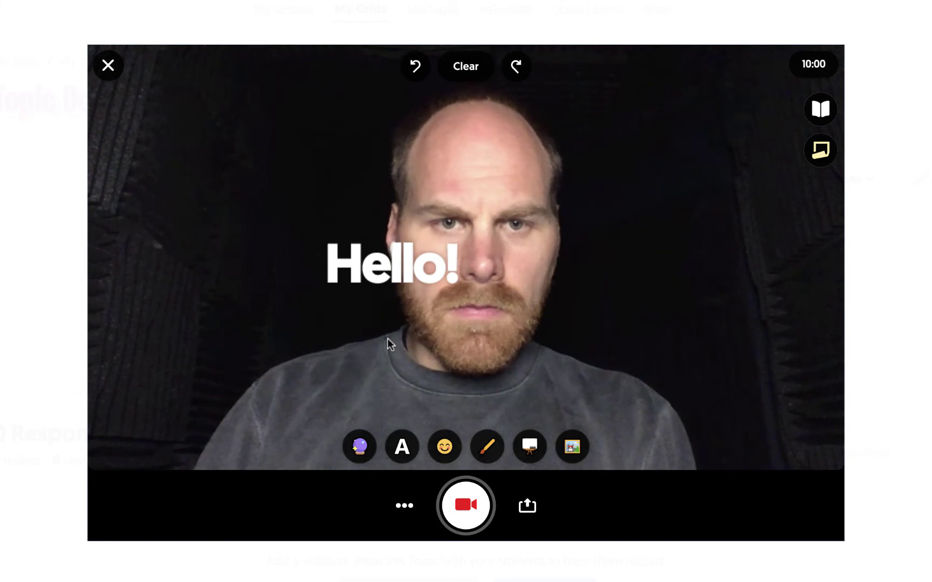
pyautogui.moveTo(399, 274); pyautogui.dragTo(228, 176)
pyautogui.moveTo(217, 102); pyautogui.dragTo(199, 109)
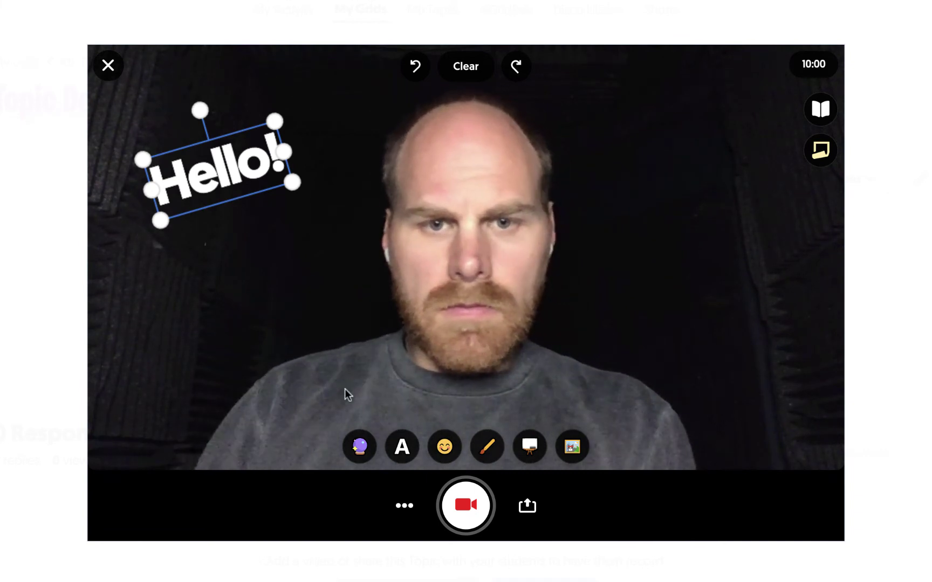
# - Place a grinning emoji sticker beneath the Hello! caption
pyautogui.click(443, 447)
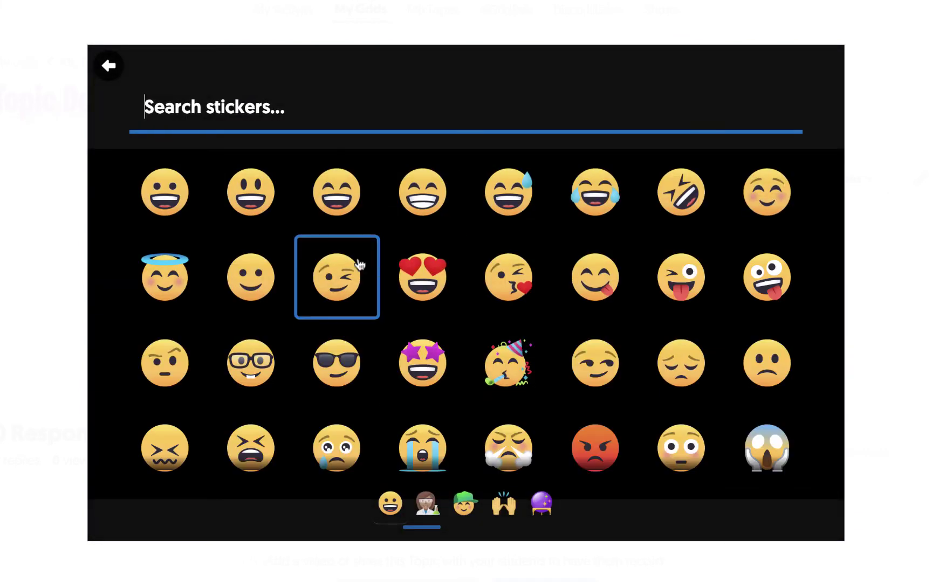
pyautogui.click(165, 192)
pyautogui.moveTo(463, 261); pyautogui.dragTo(239, 226)
# - Draw a small red spiral on the right side of the frame
pyautogui.click(483, 446)
pyautogui.moveTo(744, 234)
pyautogui.mouseDown()
pyautogui.moveTo(740, 261)
pyautogui.moveTo(724, 247)
pyautogui.moveTo(743, 221)
pyautogui.moveTo(770, 258)
pyautogui.moveTo(731, 276)
pyautogui.moveTo(701, 223)
pyautogui.mouseUp()
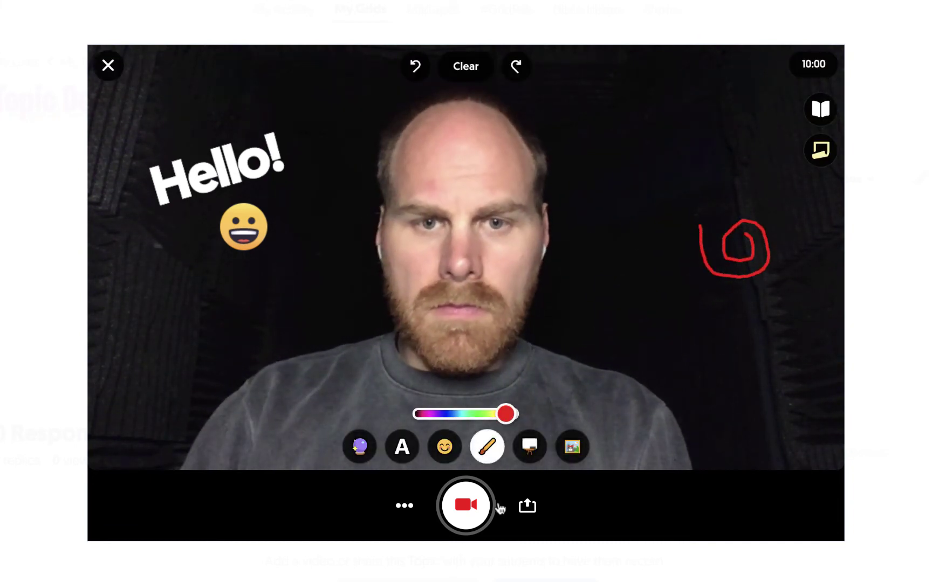
pyautogui.click(532, 457)
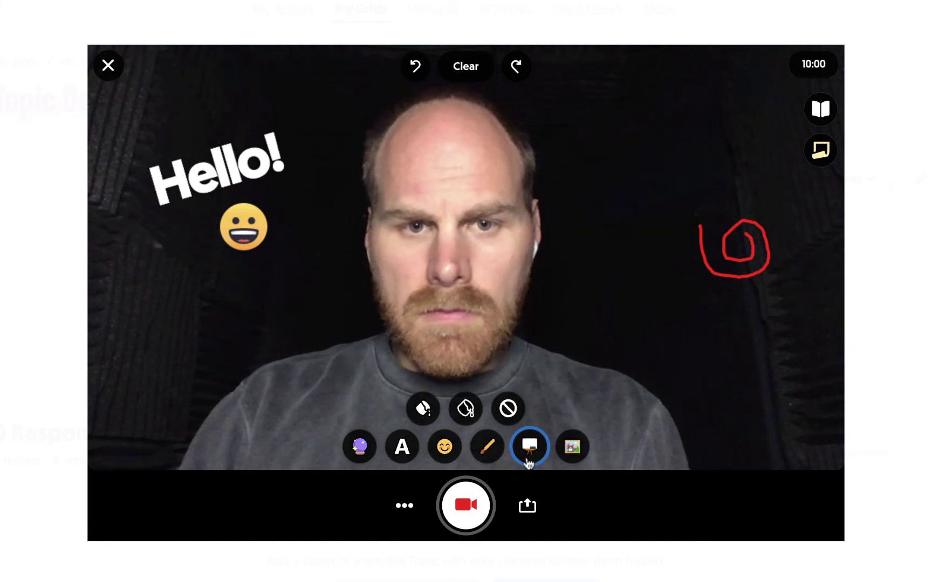
# - Switch to a black board and draw a large white looping shape in its centre
pyautogui.click(467, 419)
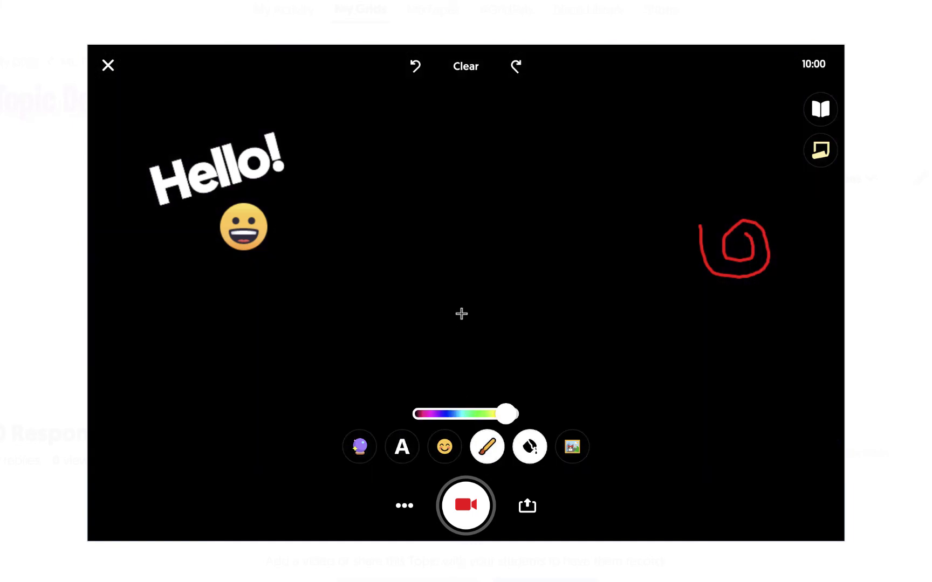
pyautogui.moveTo(462, 314); pyautogui.dragTo(421, 292)
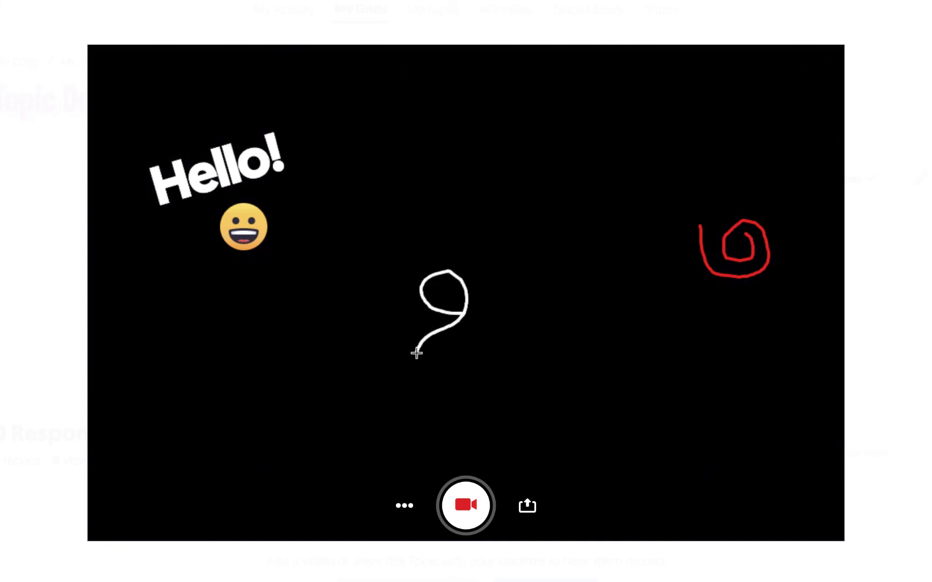
pyautogui.moveTo(417, 352); pyautogui.dragTo(491, 351)
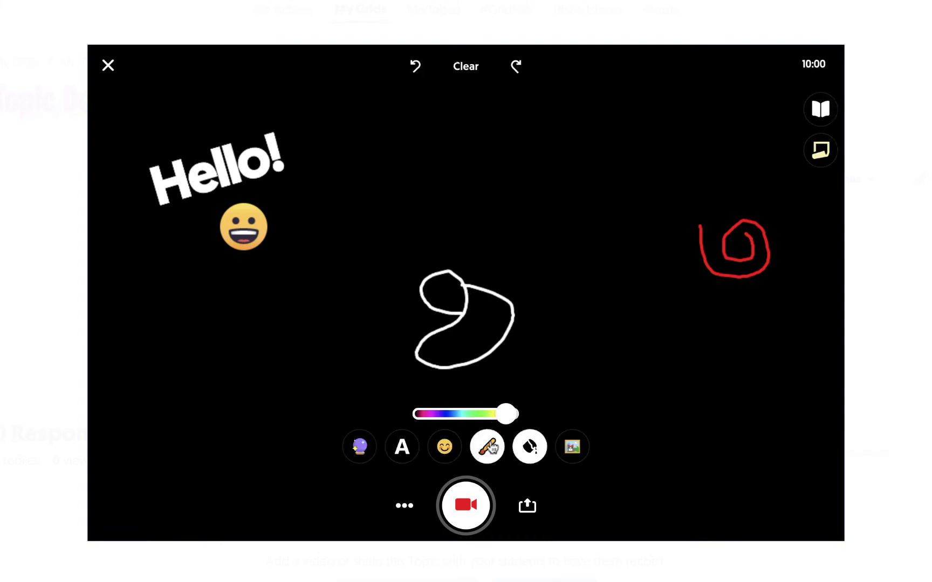
pyautogui.click(489, 456)
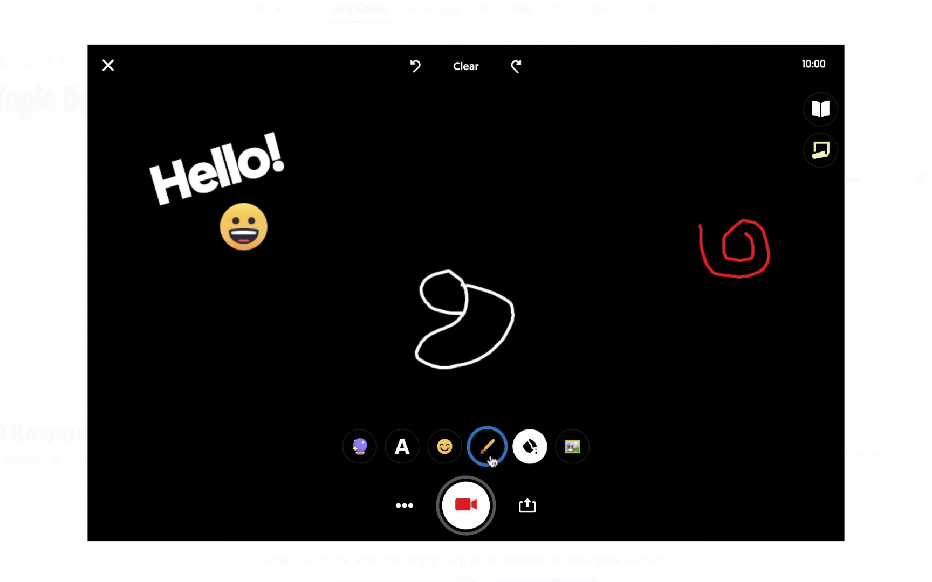
pyautogui.click(530, 448)
# - Remove the black board, cancel a custom sticker upload, and clear the caption, sticker and drawings
pyautogui.click(508, 410)
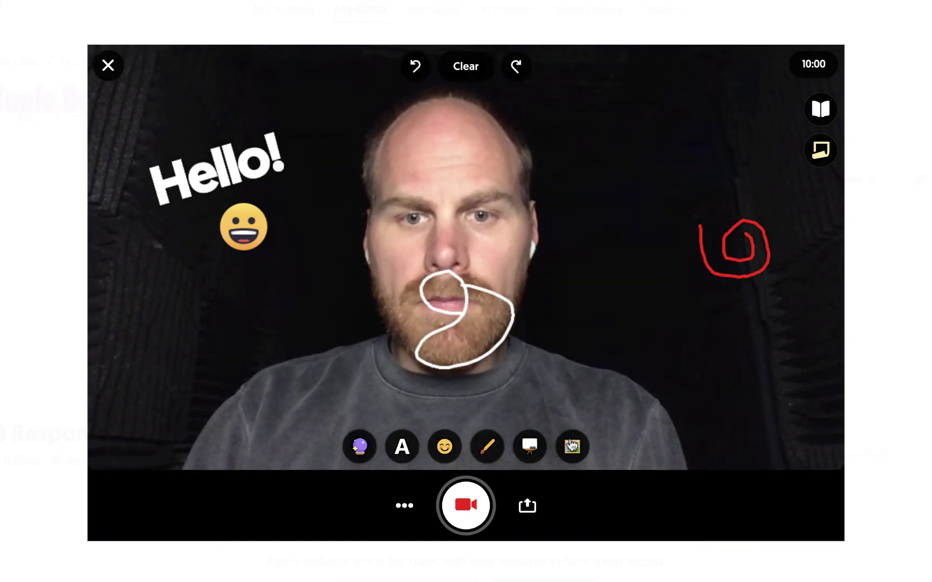
pyautogui.click(571, 445)
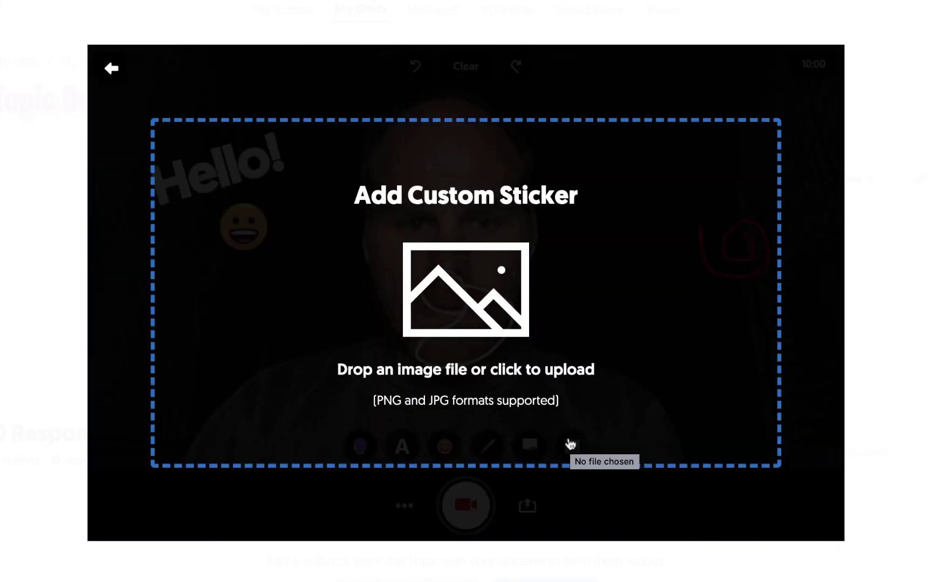
pyautogui.click(111, 69)
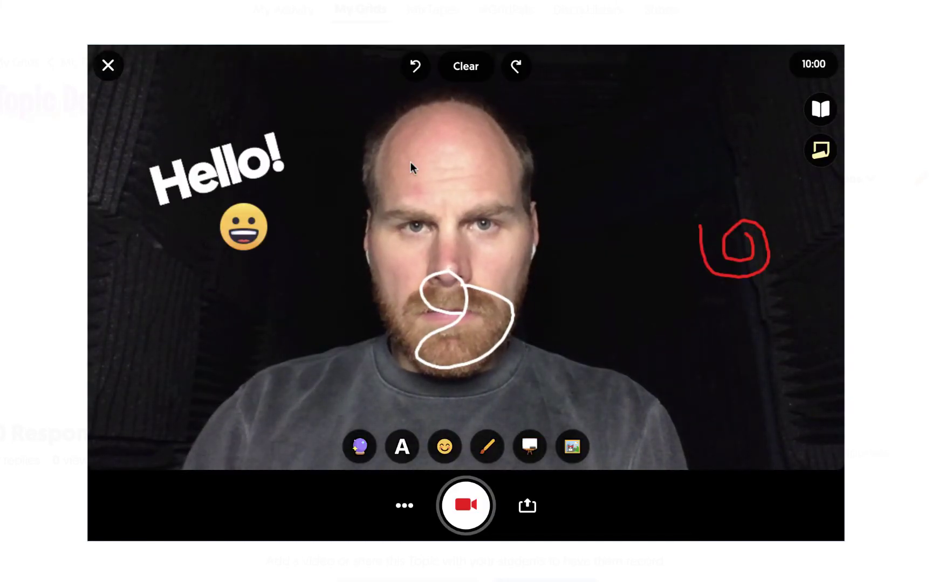
pyautogui.click(477, 75)
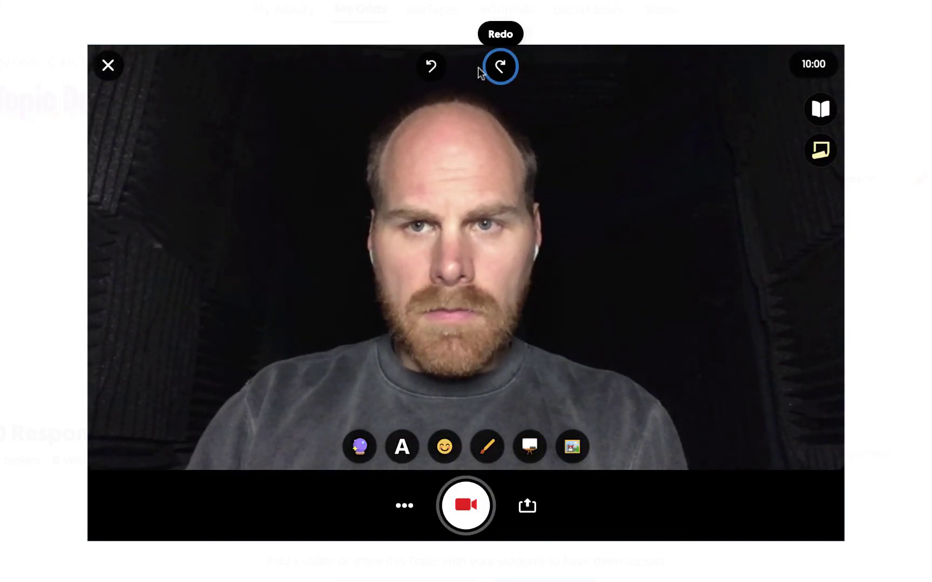
pyautogui.click(822, 117)
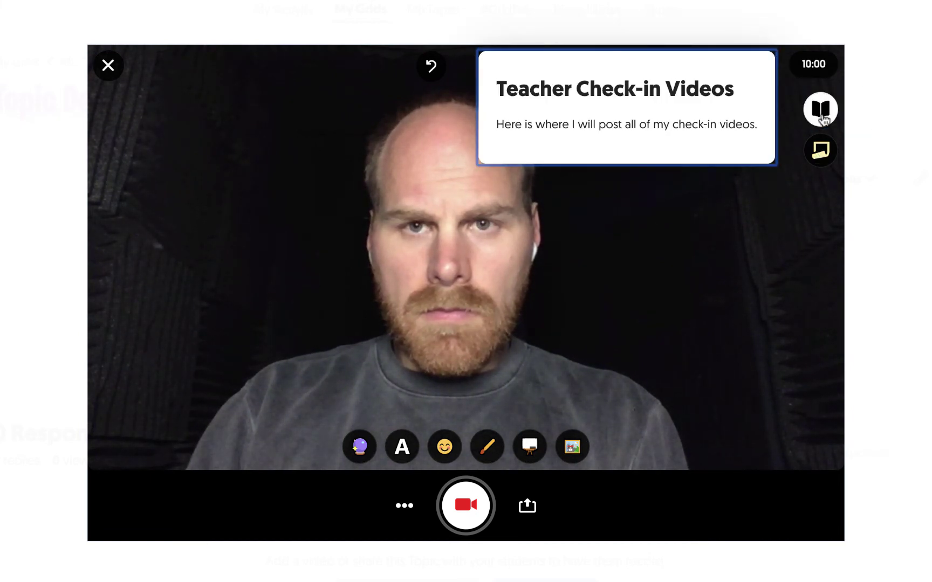
pyautogui.click(820, 150)
pyautogui.click(822, 112)
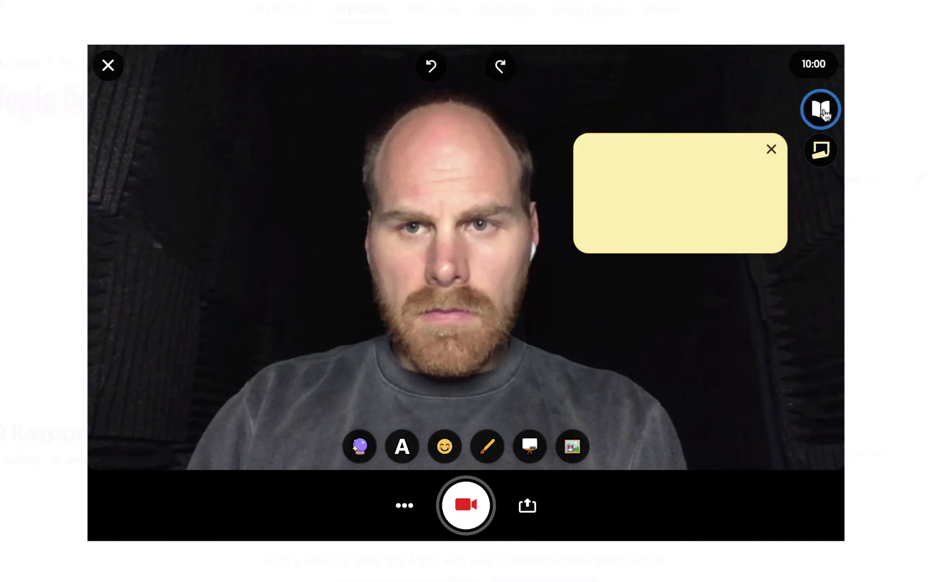
pyautogui.click(697, 167)
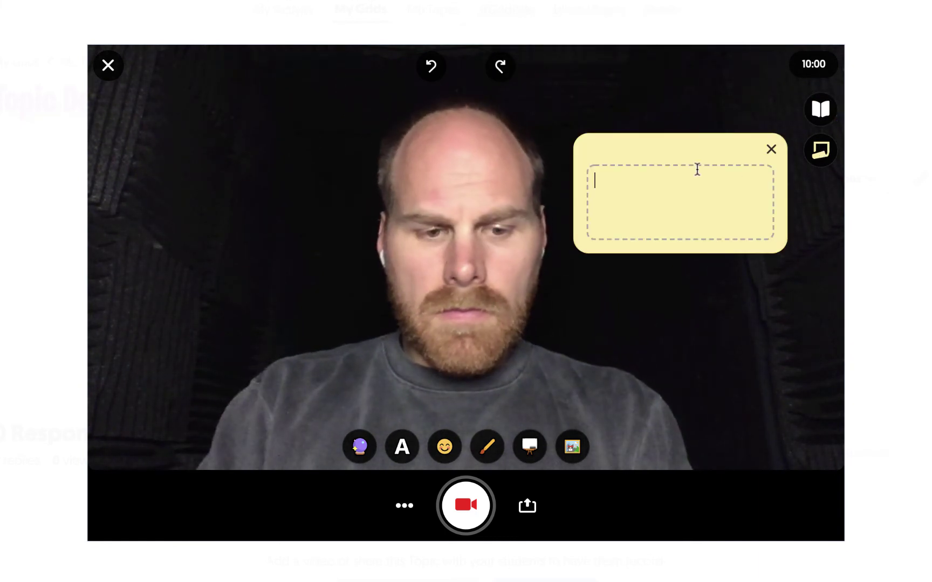
pyautogui.write('A note!')
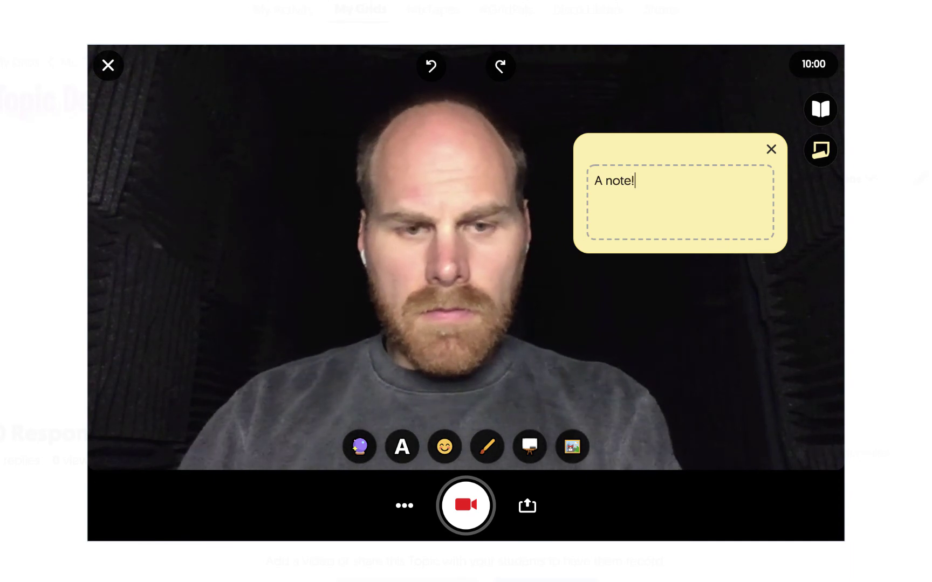
pyautogui.click(771, 149)
pyautogui.click(771, 150)
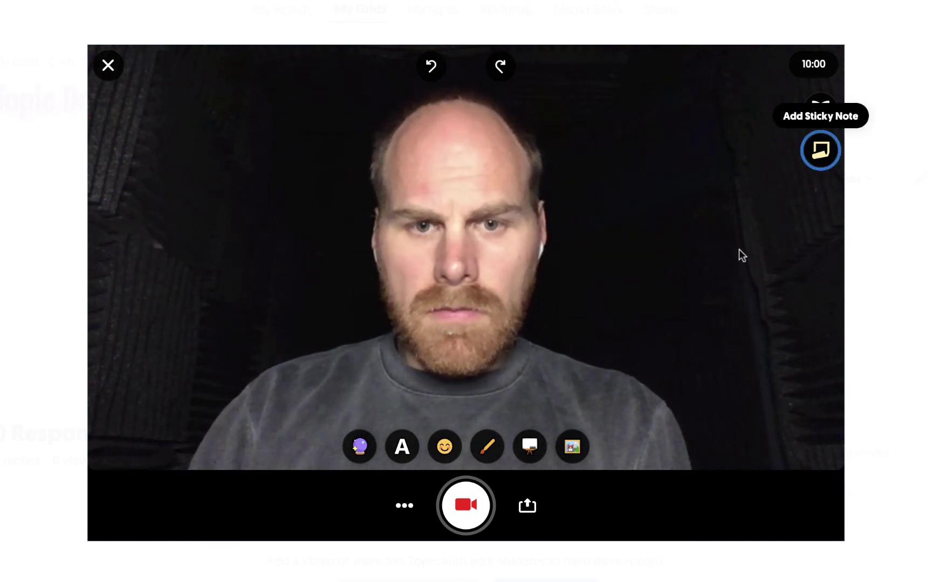
# - Look over the extra recording options and upload panel, then return to the live camera
pyautogui.click(404, 510)
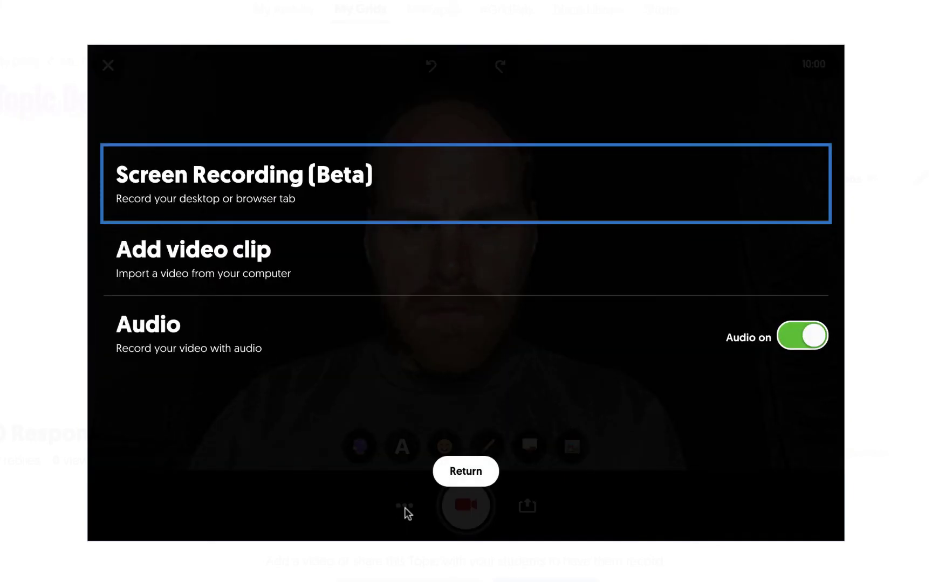
pyautogui.click(461, 475)
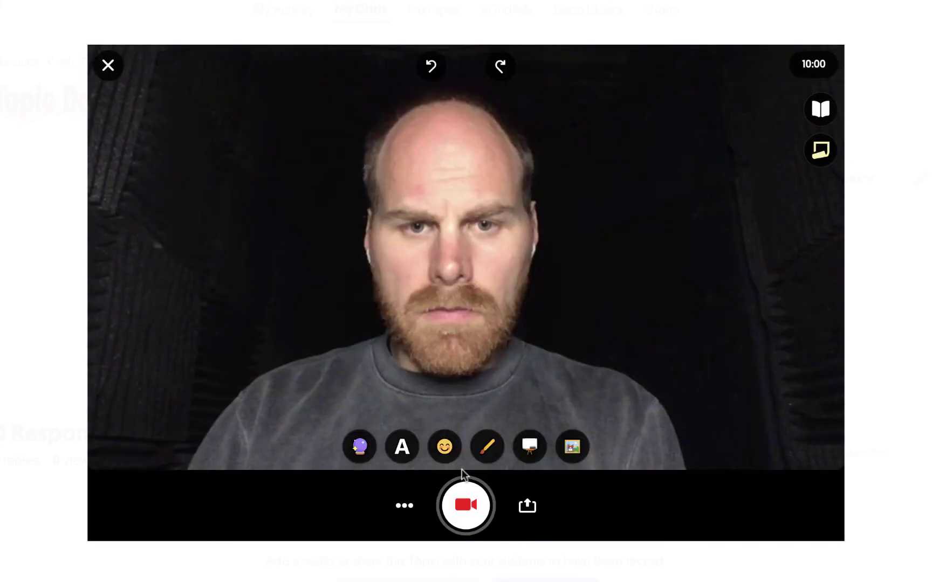
pyautogui.click(526, 506)
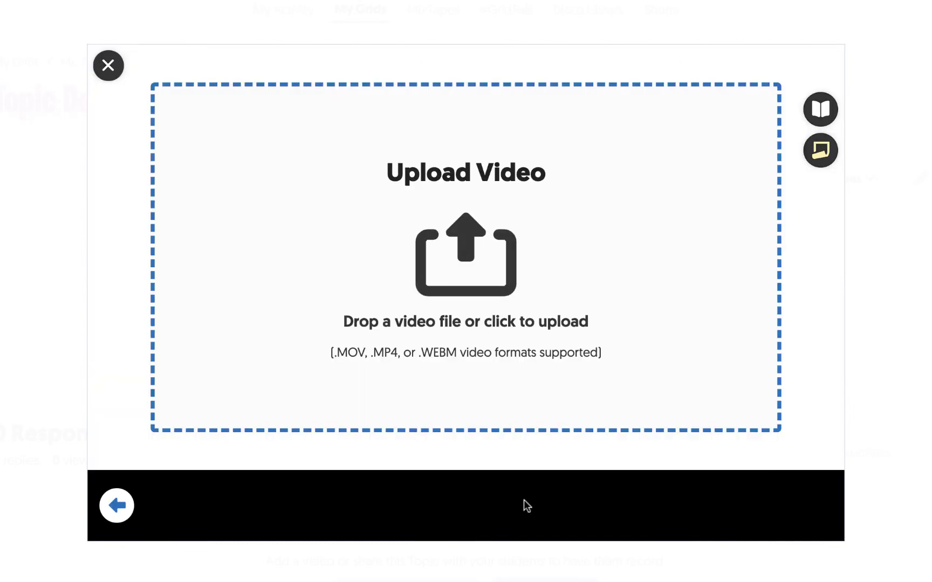
pyautogui.click(114, 501)
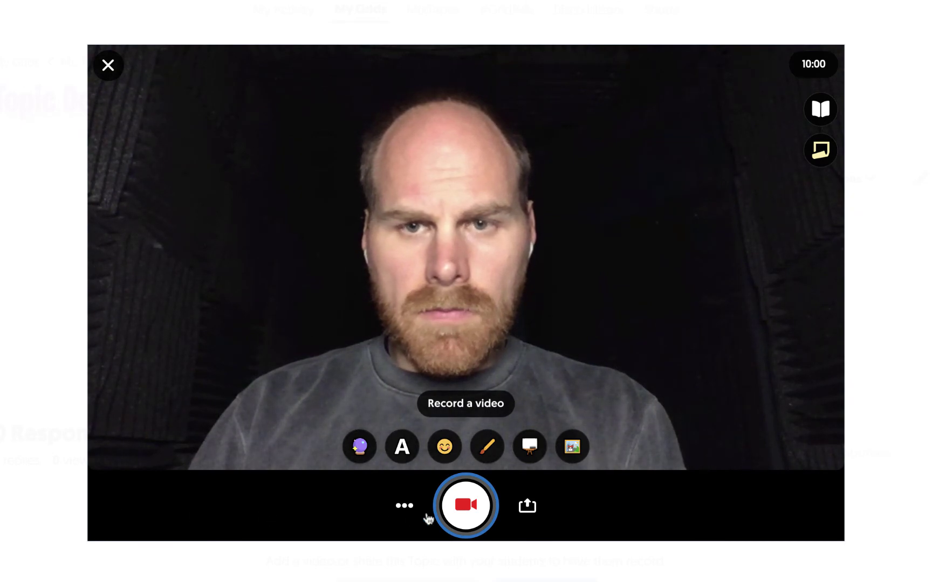
# - Record a short video response clip and move on to review it
pyautogui.click(464, 510)
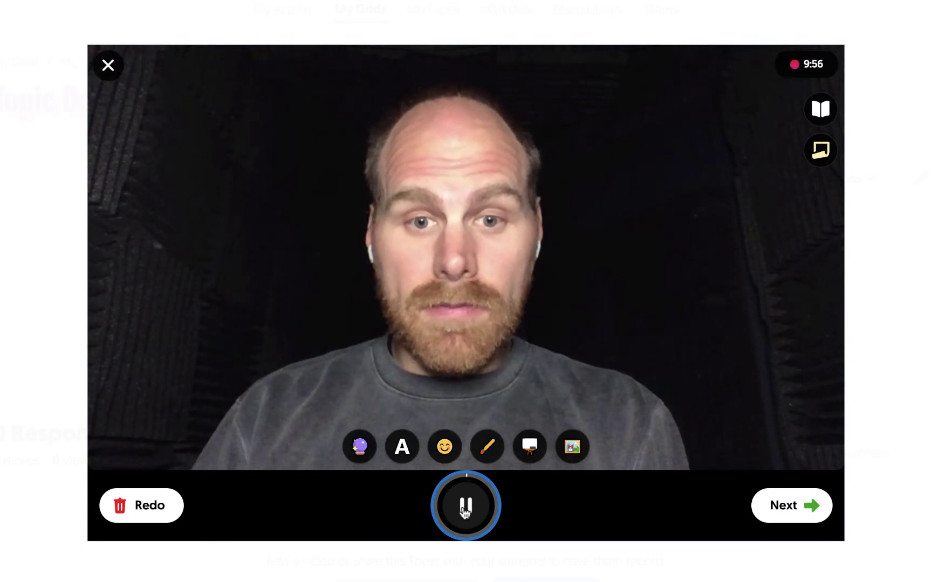
pyautogui.click(464, 510)
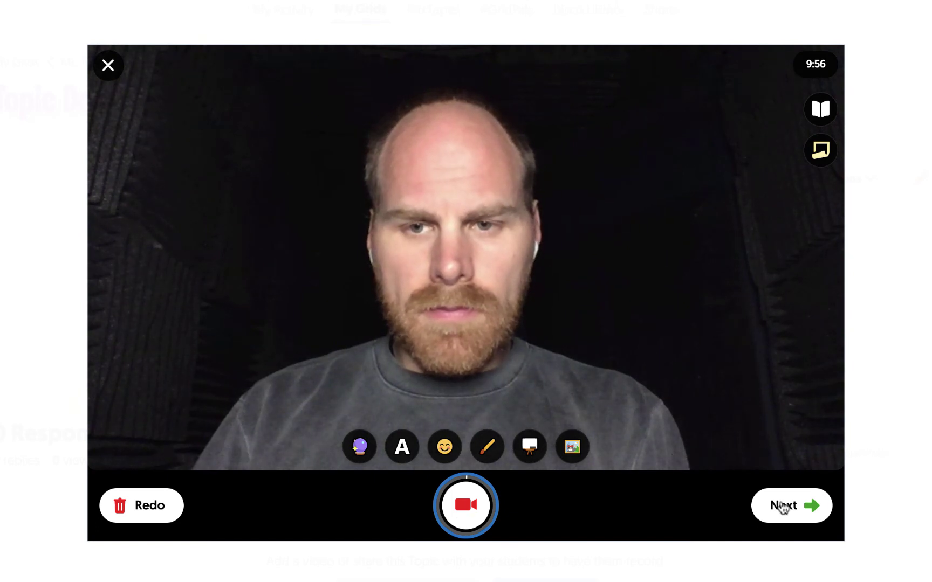
pyautogui.click(780, 506)
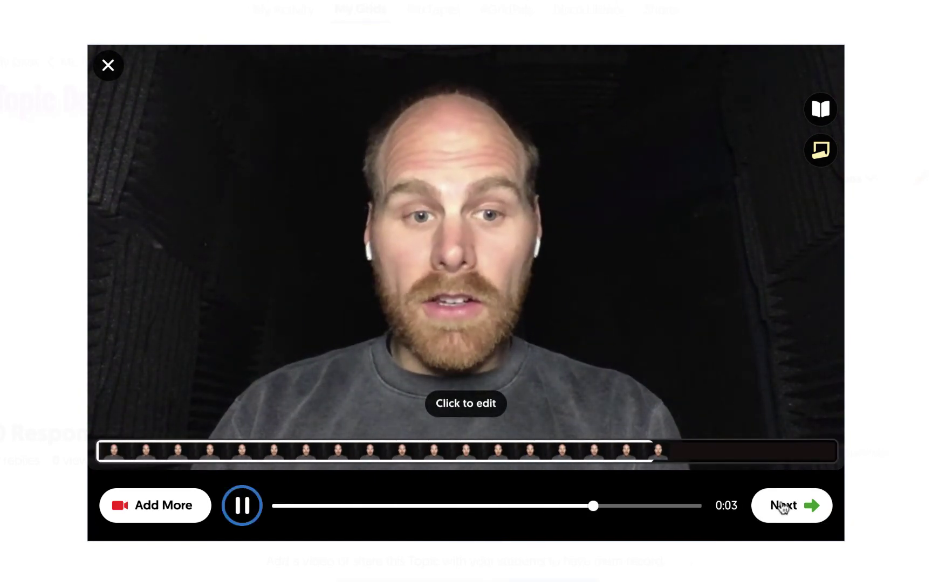
# - Take a cover selfie and continue to the Submit your video form
pyautogui.click(782, 506)
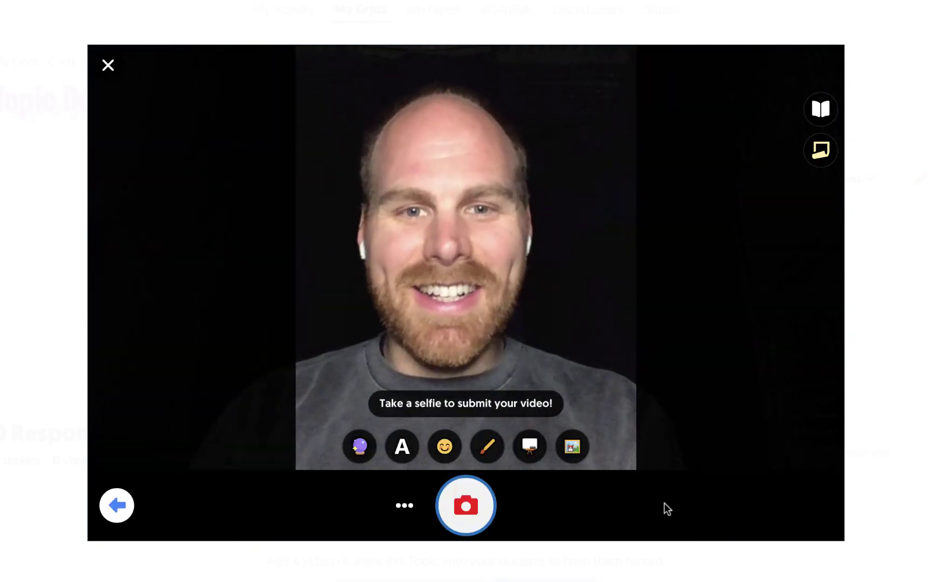
pyautogui.click(474, 507)
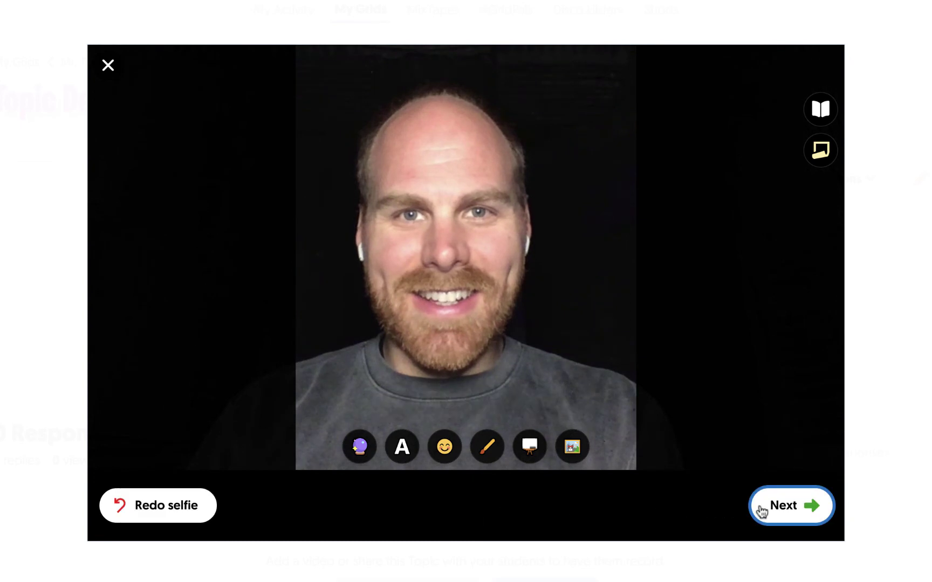
pyautogui.click(776, 511)
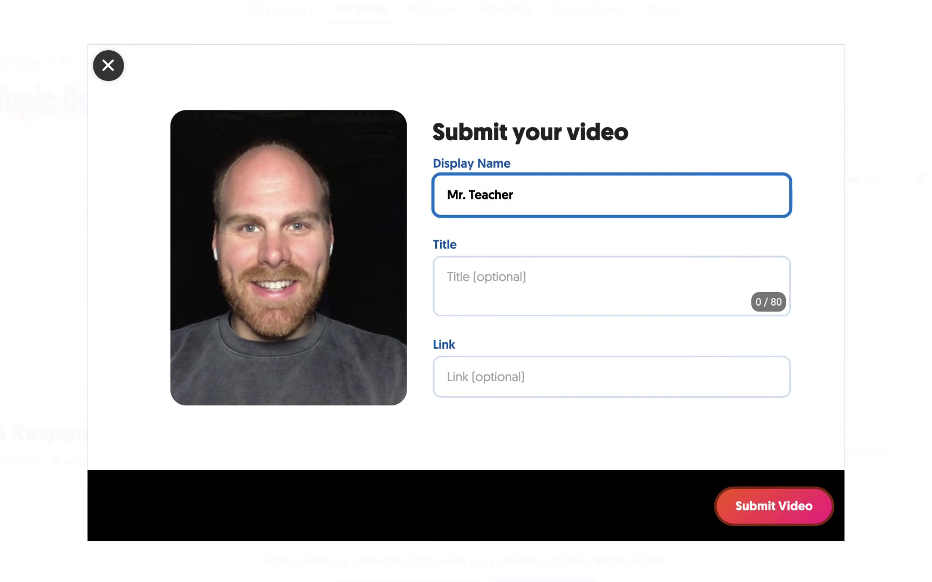
# - Title the response 'Mr. Teacher's Welcome Message', submit the video and complete
pyautogui.write("eacher's Welcome Message")
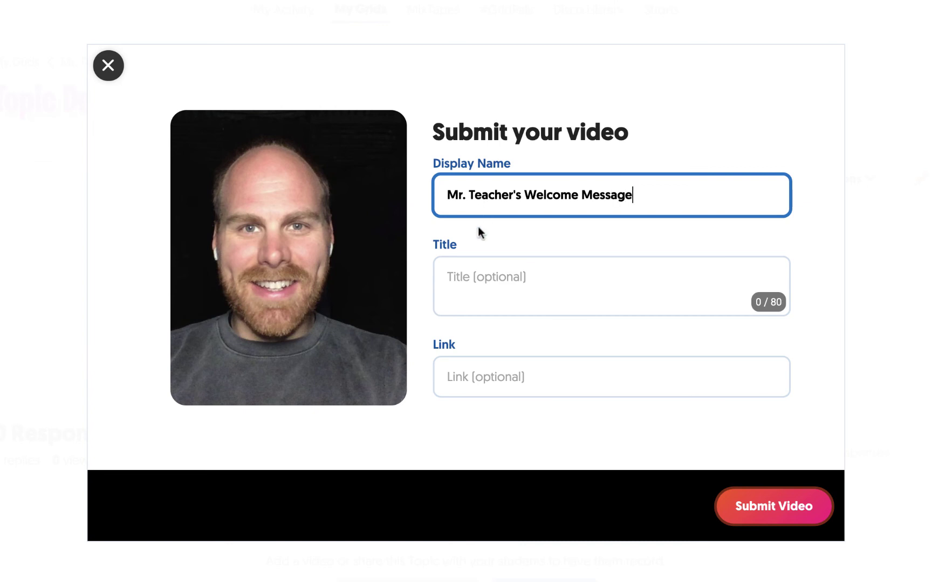
pyautogui.click(744, 506)
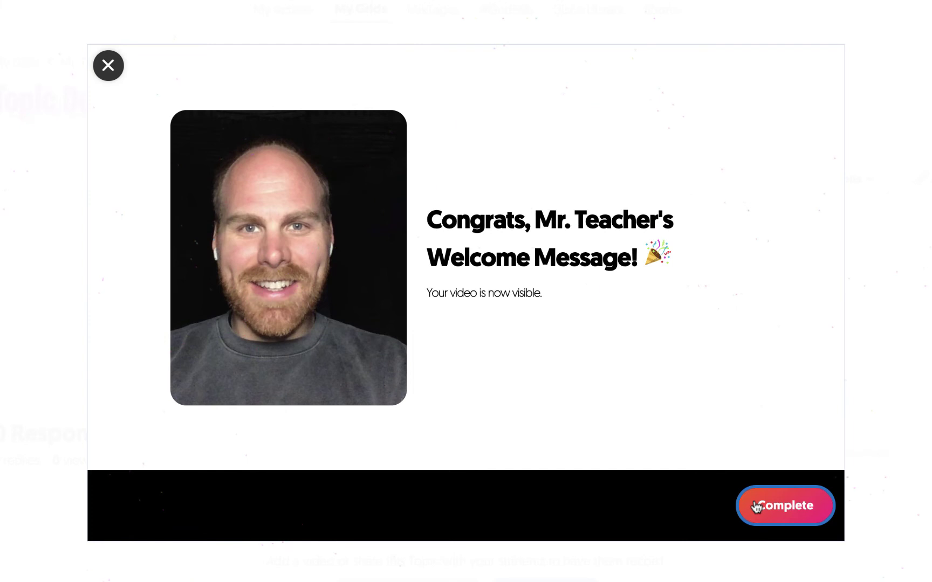
pyautogui.click(755, 507)
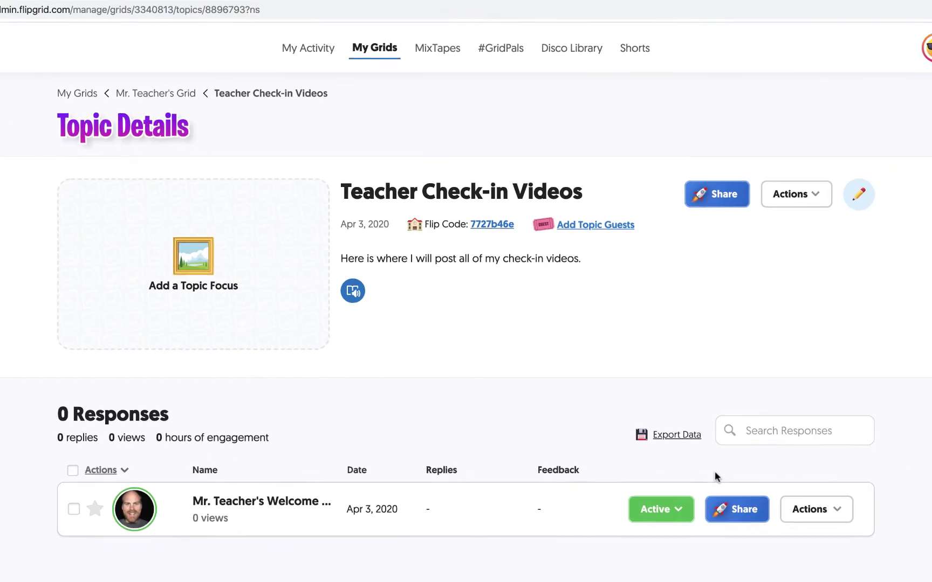
# - Open Google Classroom sharing for the Mr. Teacher's Welcome Message response from its Share options
pyautogui.scroll(-1, 710, 472)
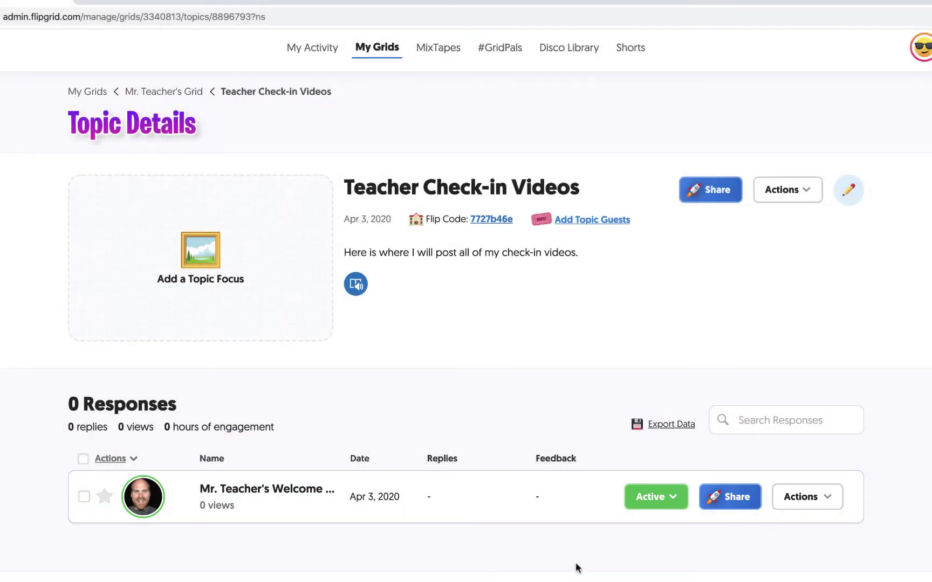
pyautogui.click(722, 500)
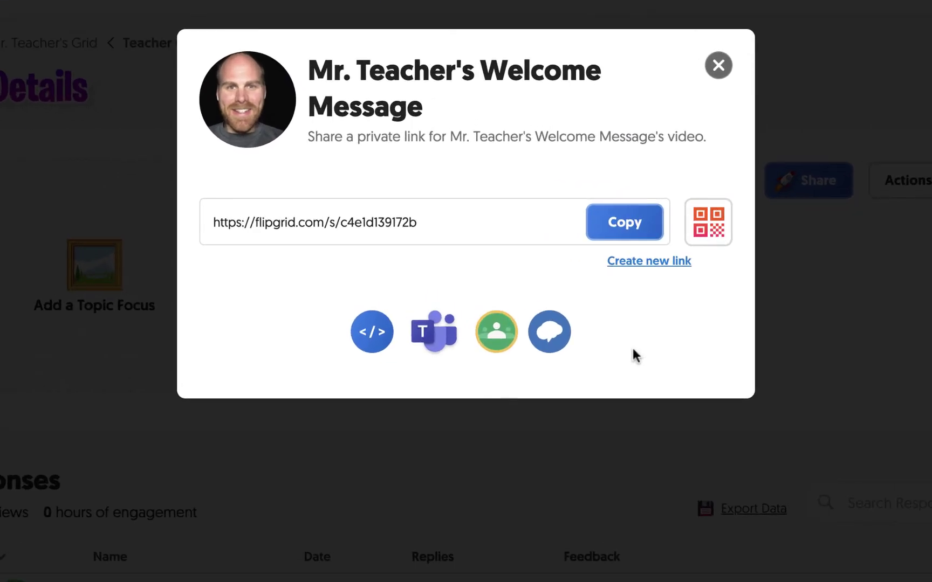
pyautogui.click(495, 345)
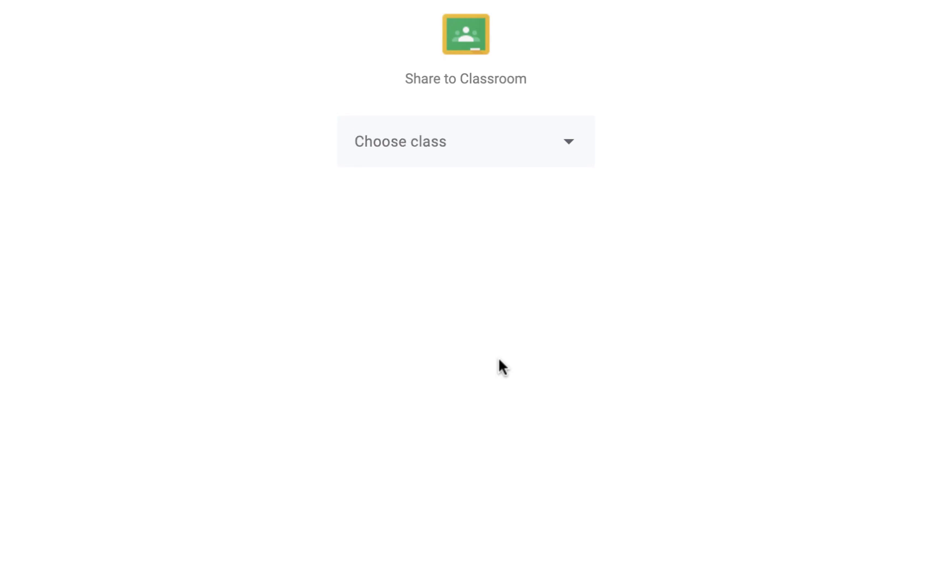
# - Post a 'Hello!' announcement with the response link to the Science Period 7 class
pyautogui.click(556, 150)
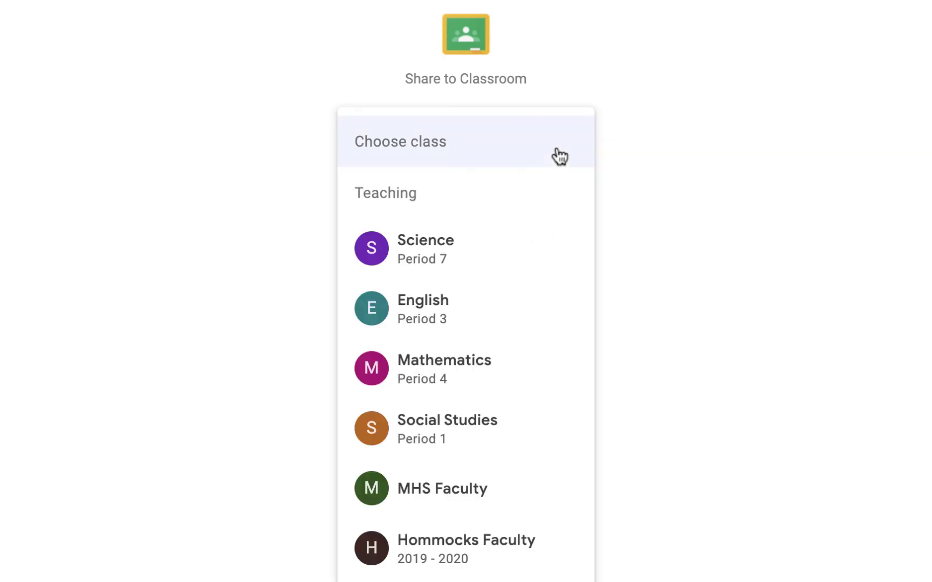
pyautogui.click(516, 251)
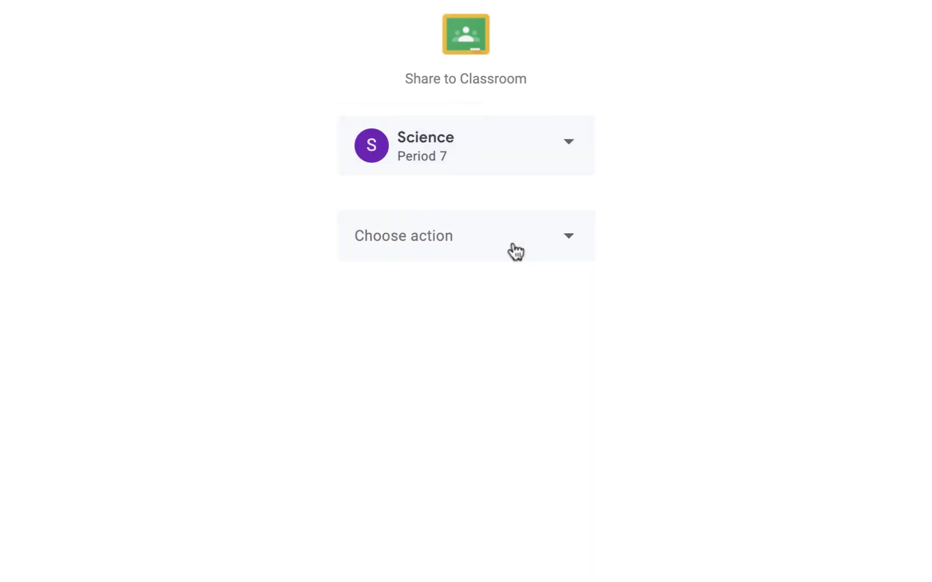
pyautogui.click(515, 252)
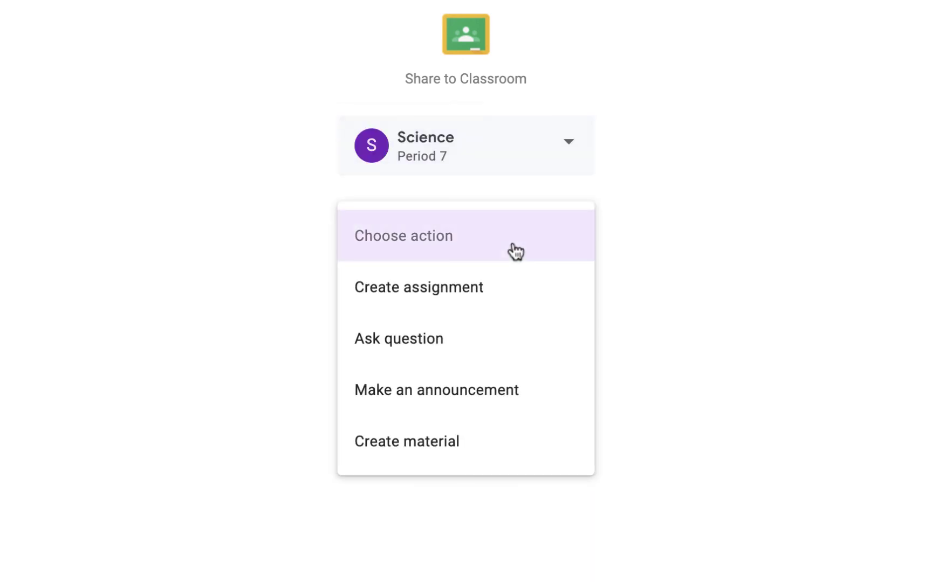
pyautogui.click(497, 388)
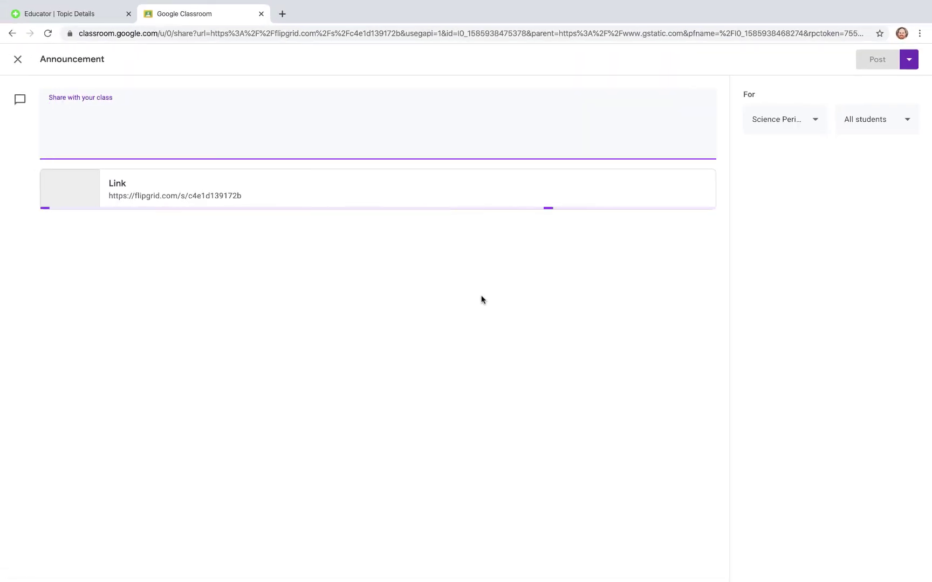
pyautogui.write('Hello!')
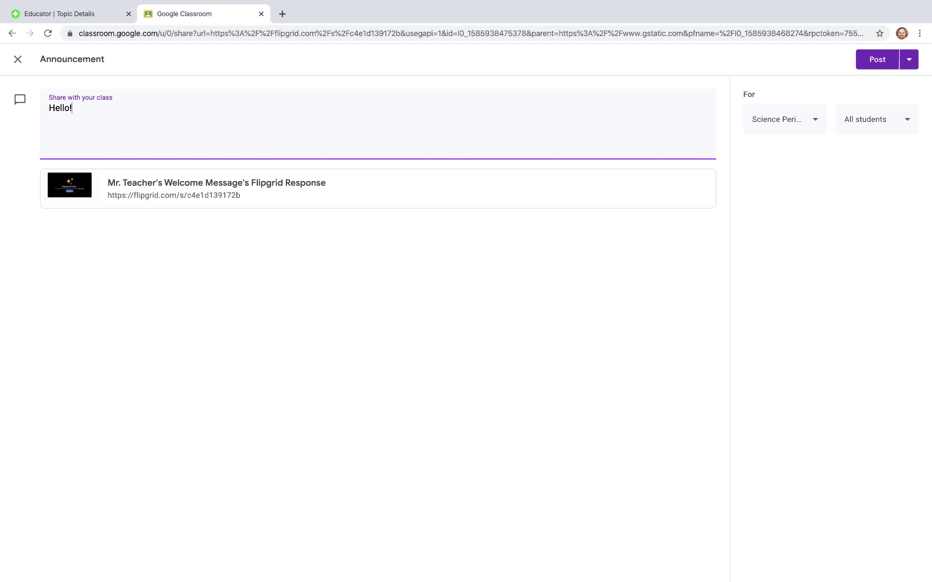
pyautogui.click(876, 66)
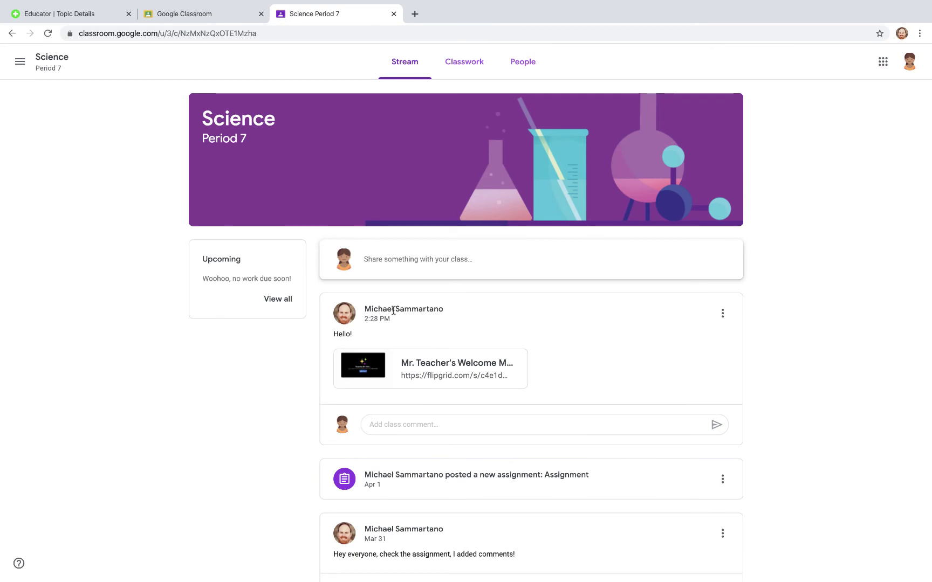
# - Play the posted welcome video, then close the video, class and Classroom tabs and the share dialog
pyautogui.click(401, 365)
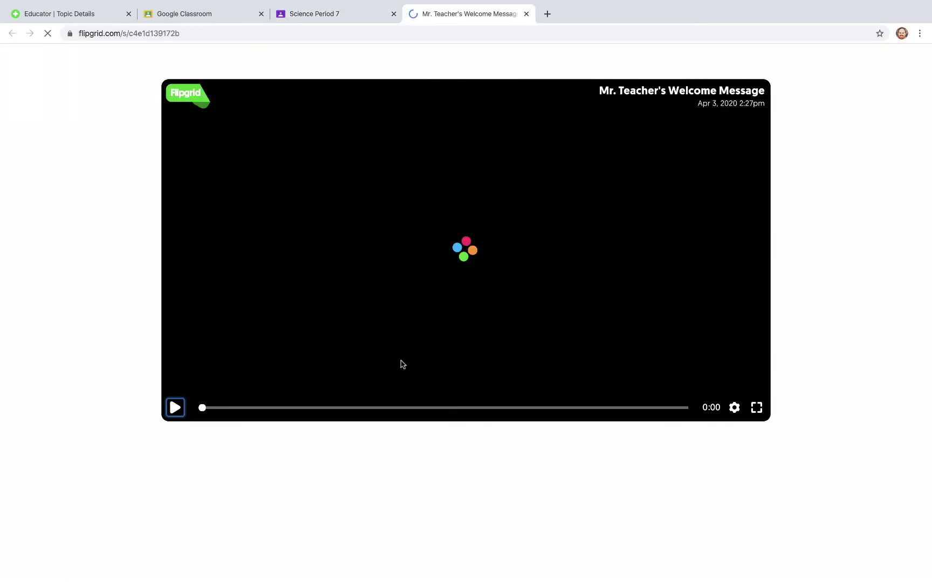
pyautogui.click(177, 413)
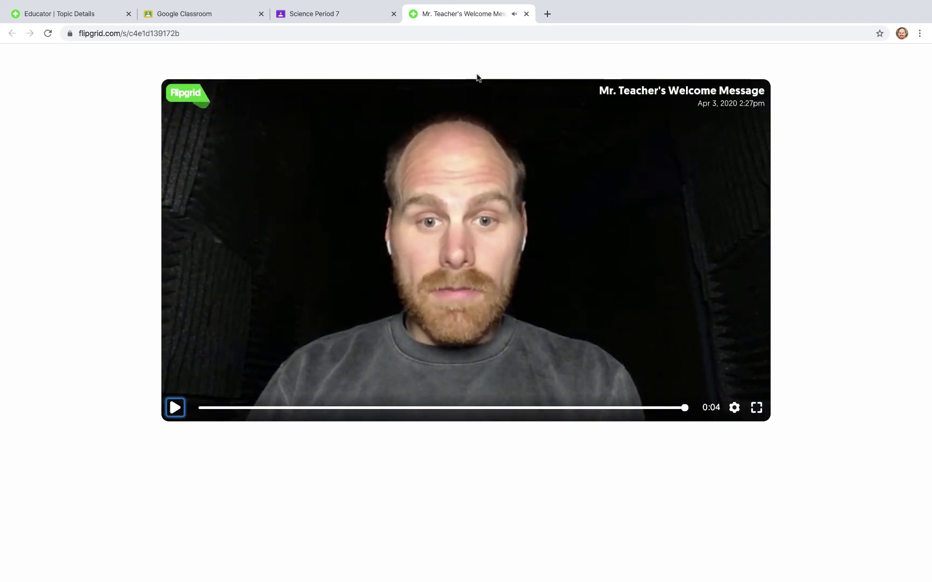
pyautogui.click(527, 14)
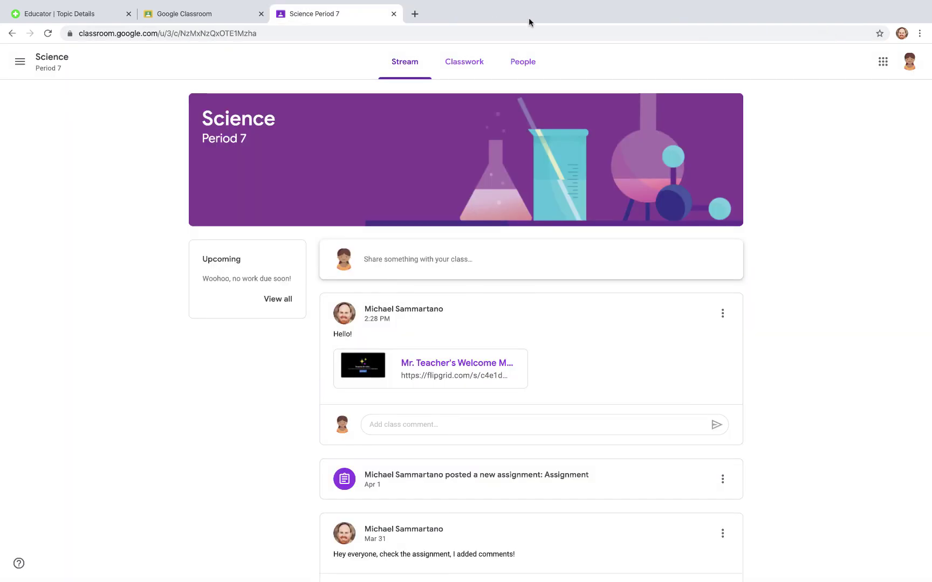
pyautogui.click(394, 14)
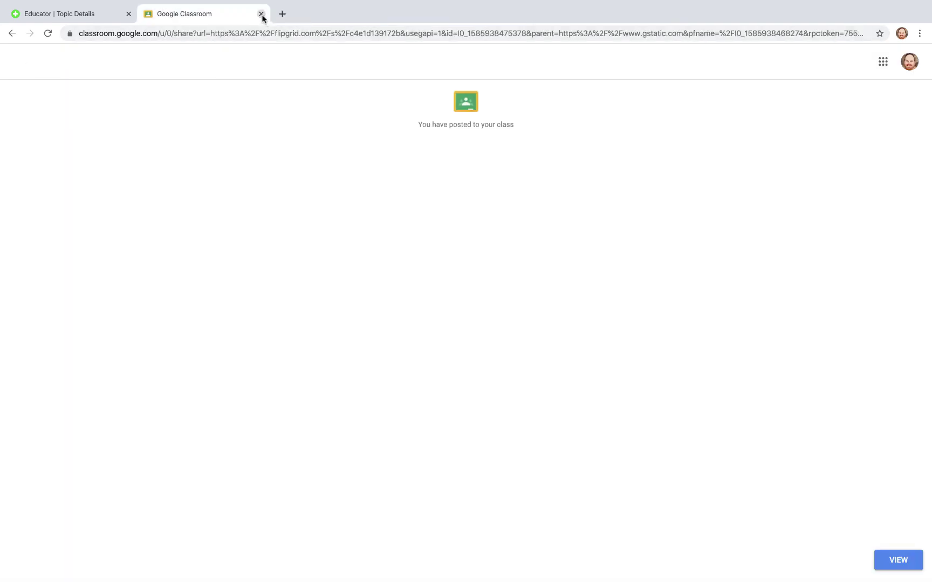
pyautogui.click(261, 14)
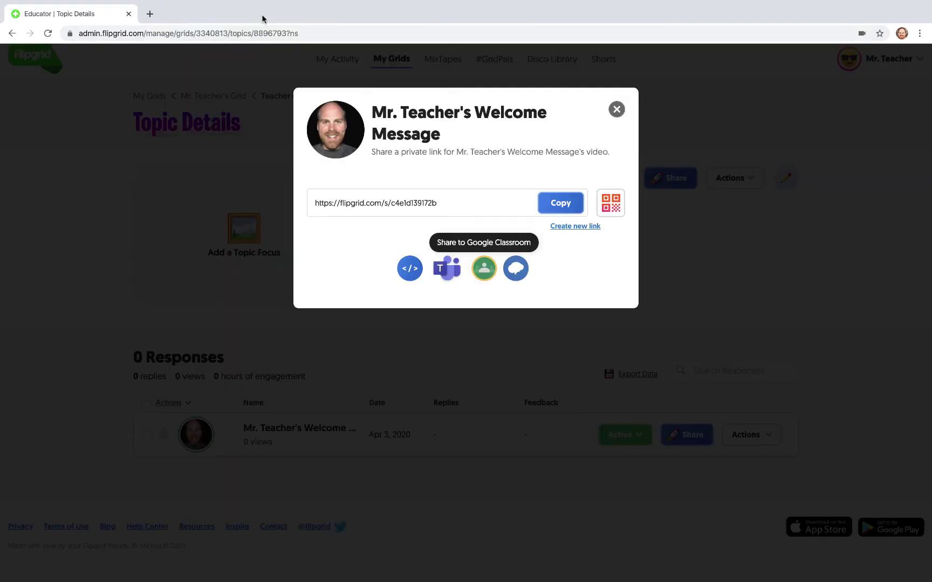
pyautogui.click(617, 110)
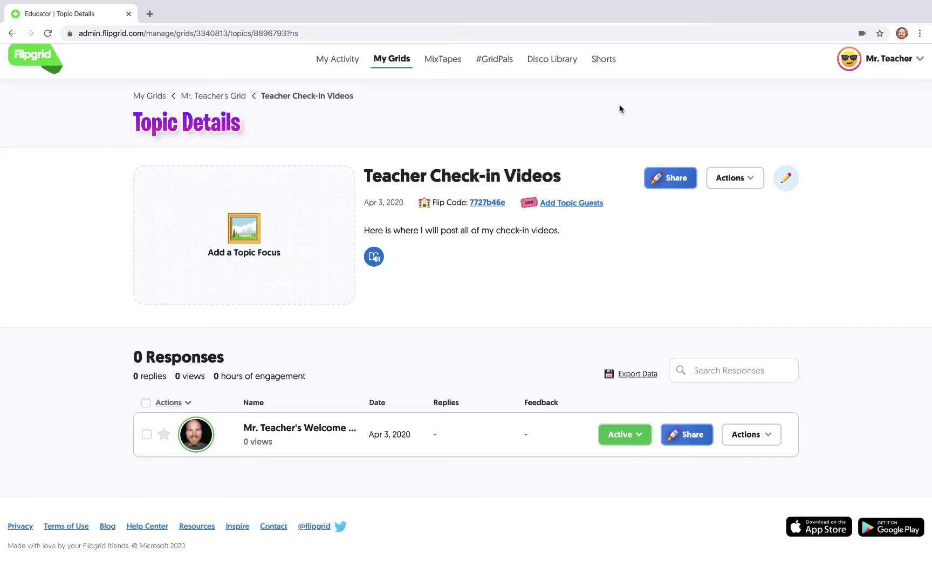